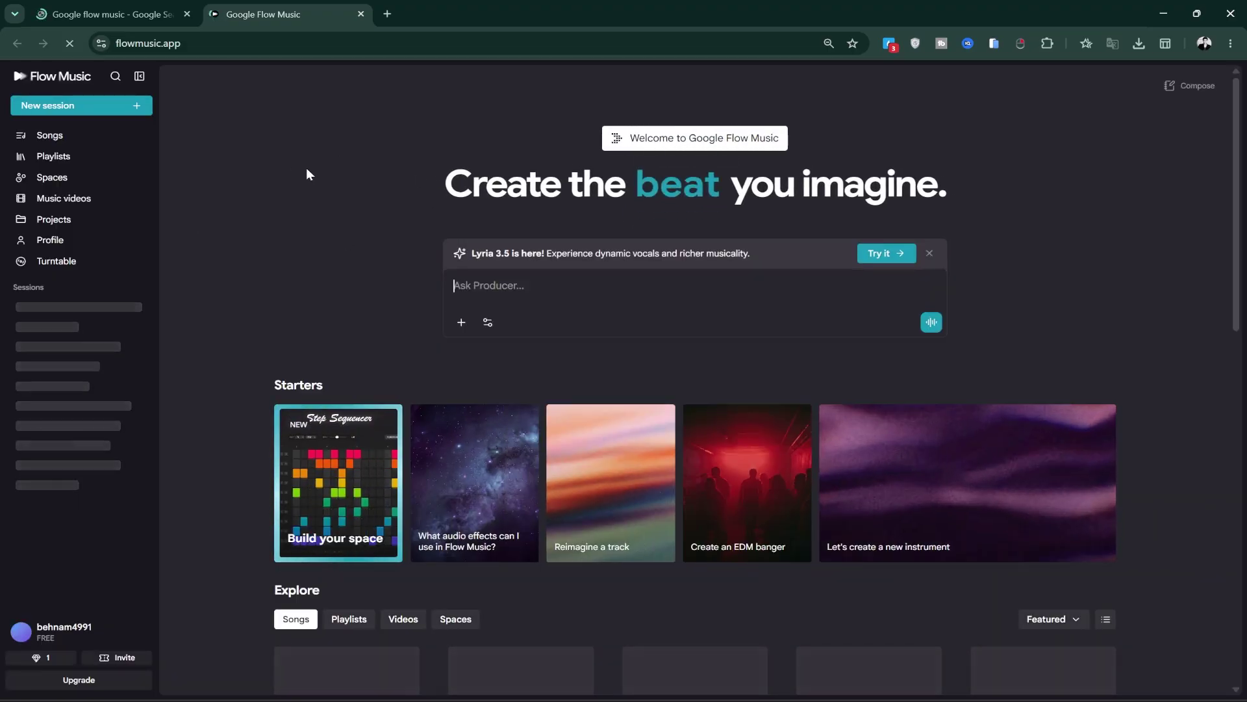
Browse the featured songs in the Explore section and play "Fancy You" from about 0:30
scroll(395, 247, "down", 5)
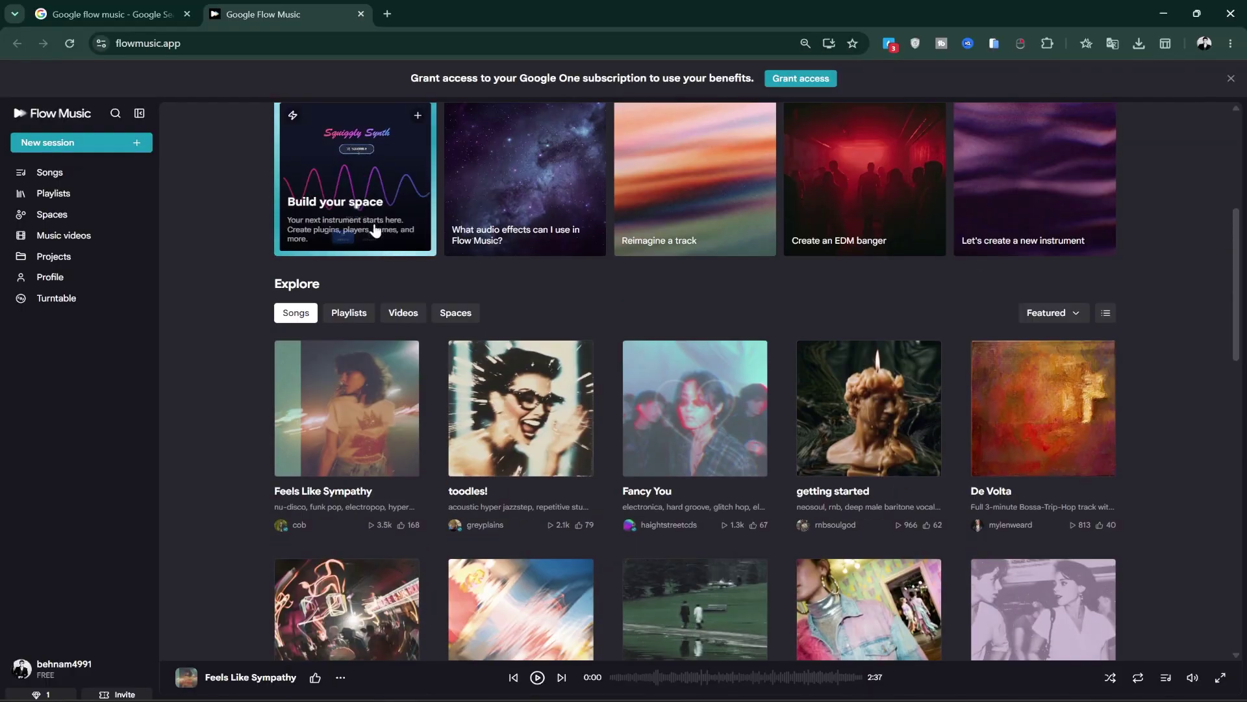
scroll(370, 234, "down", 5)
scroll(370, 243, "down", 5)
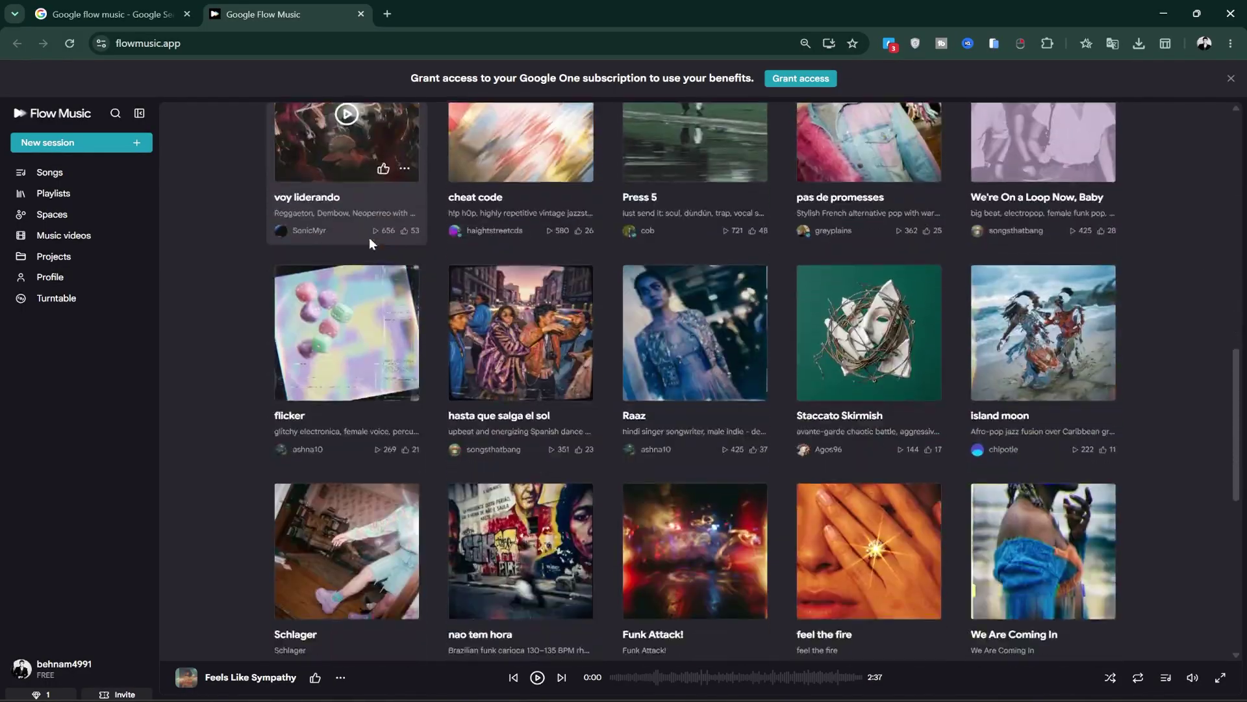
scroll(370, 243, "down", 2)
scroll(369, 236, "down", 3)
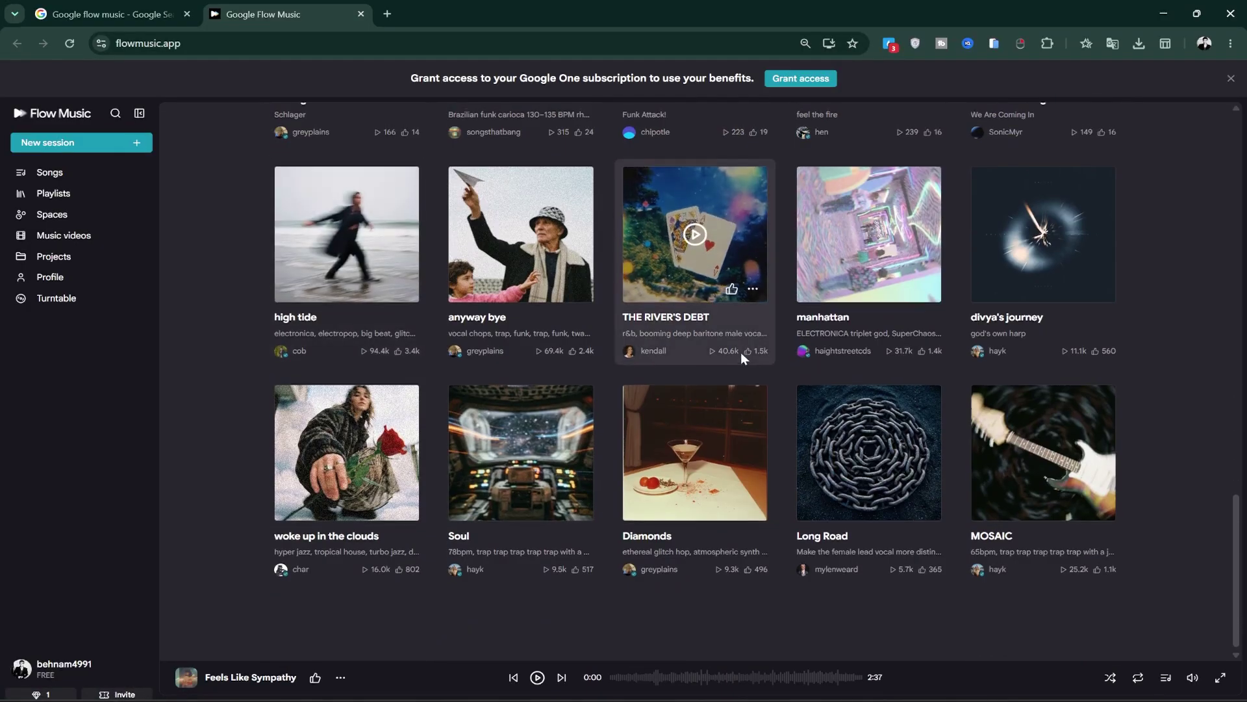
scroll(741, 352, "up", 11)
scroll(742, 344, "up", 2)
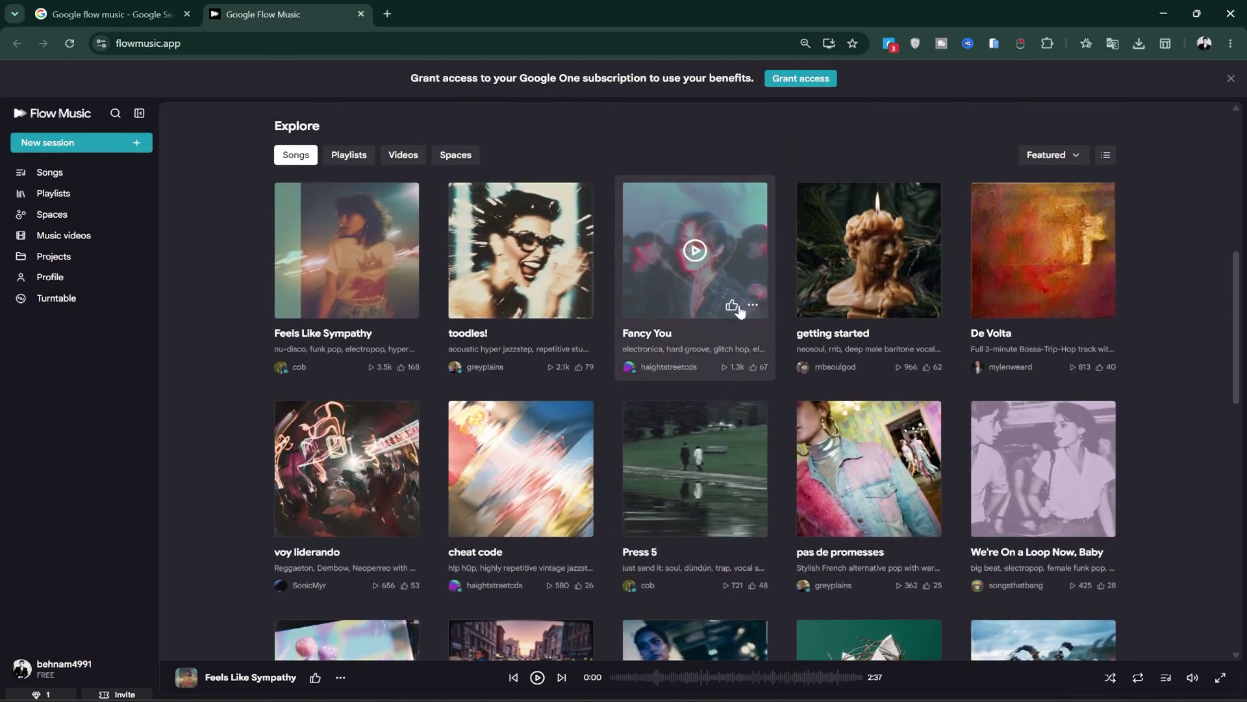
left_click(694, 251)
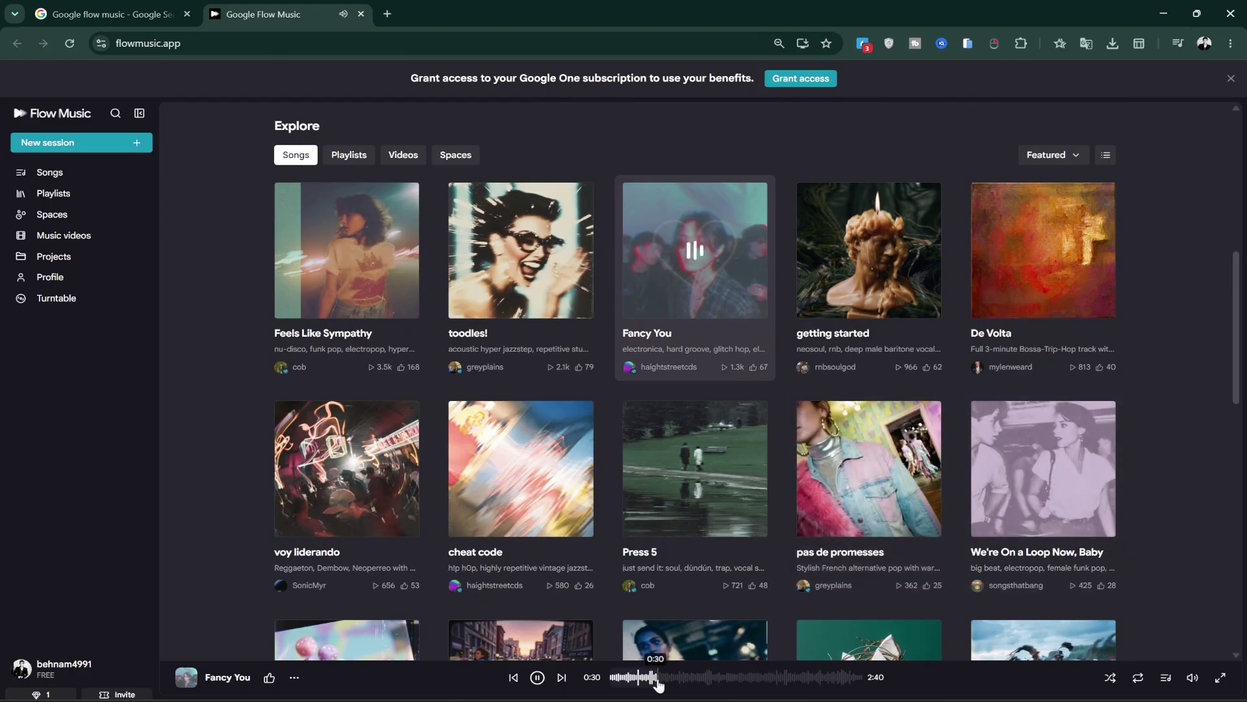
Return to the Ask Producer prompt area and pause the playing song
scroll(872, 481, "up", 4)
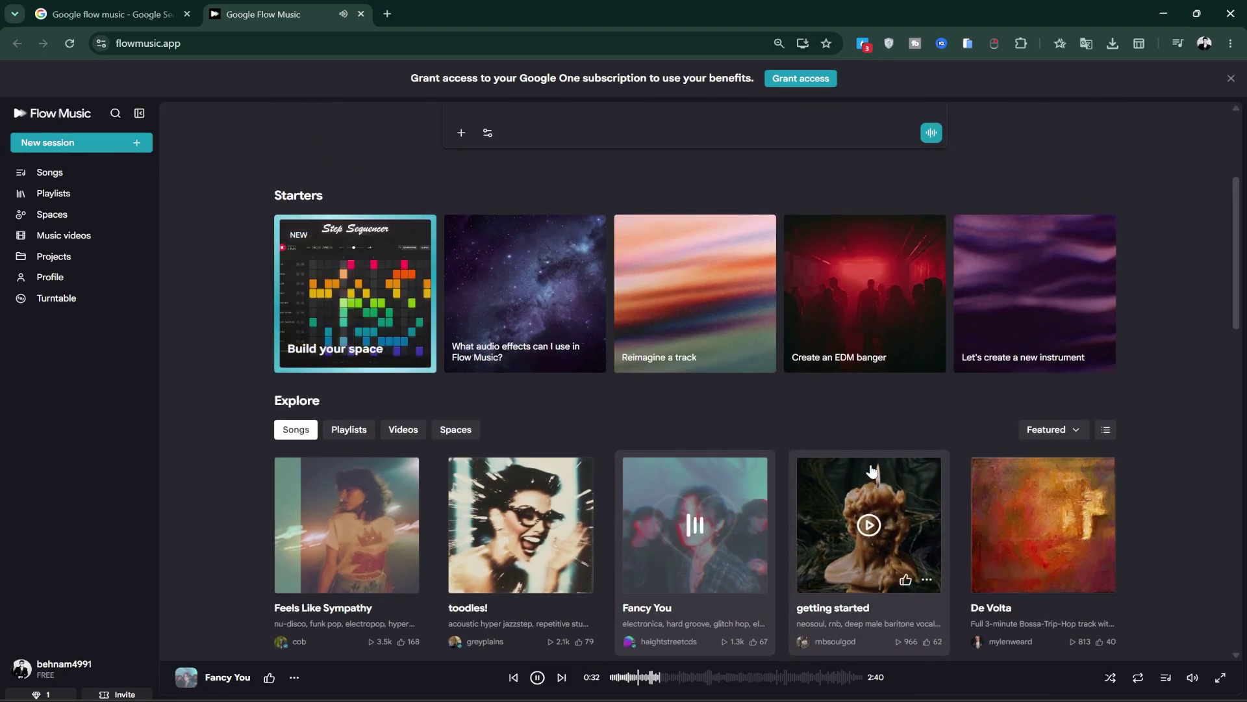
scroll(872, 470, "up", 4)
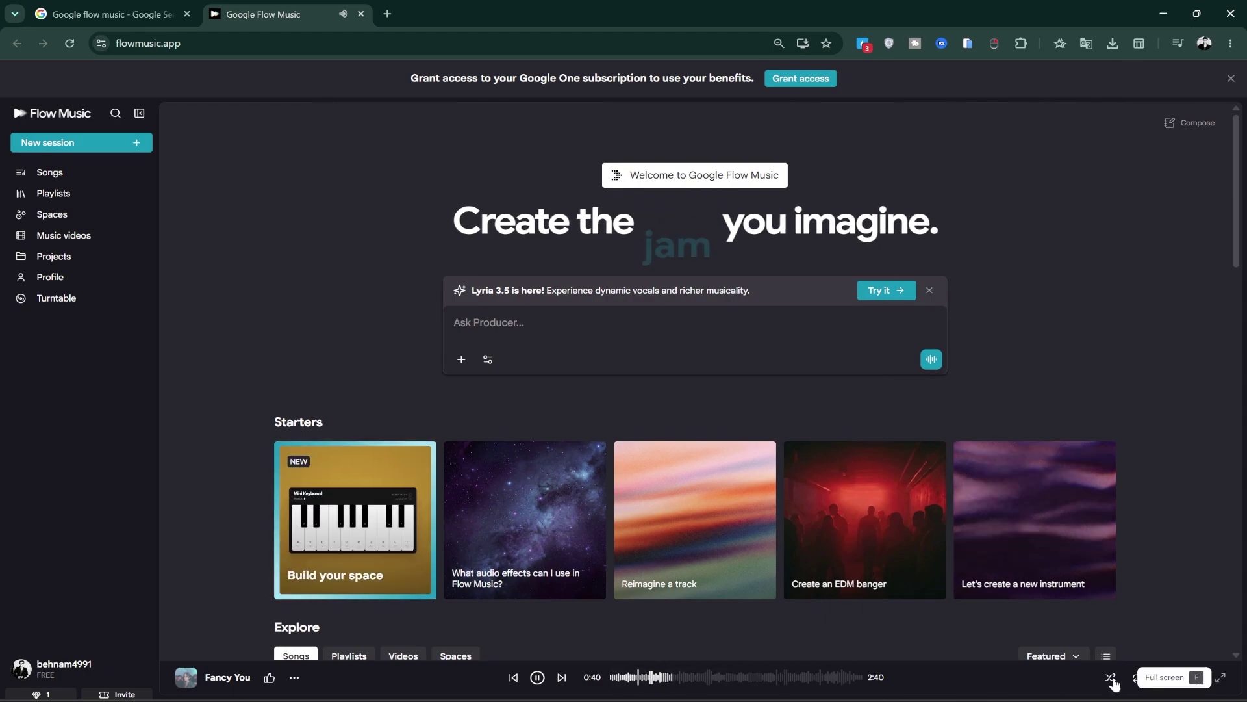
left_click(537, 677)
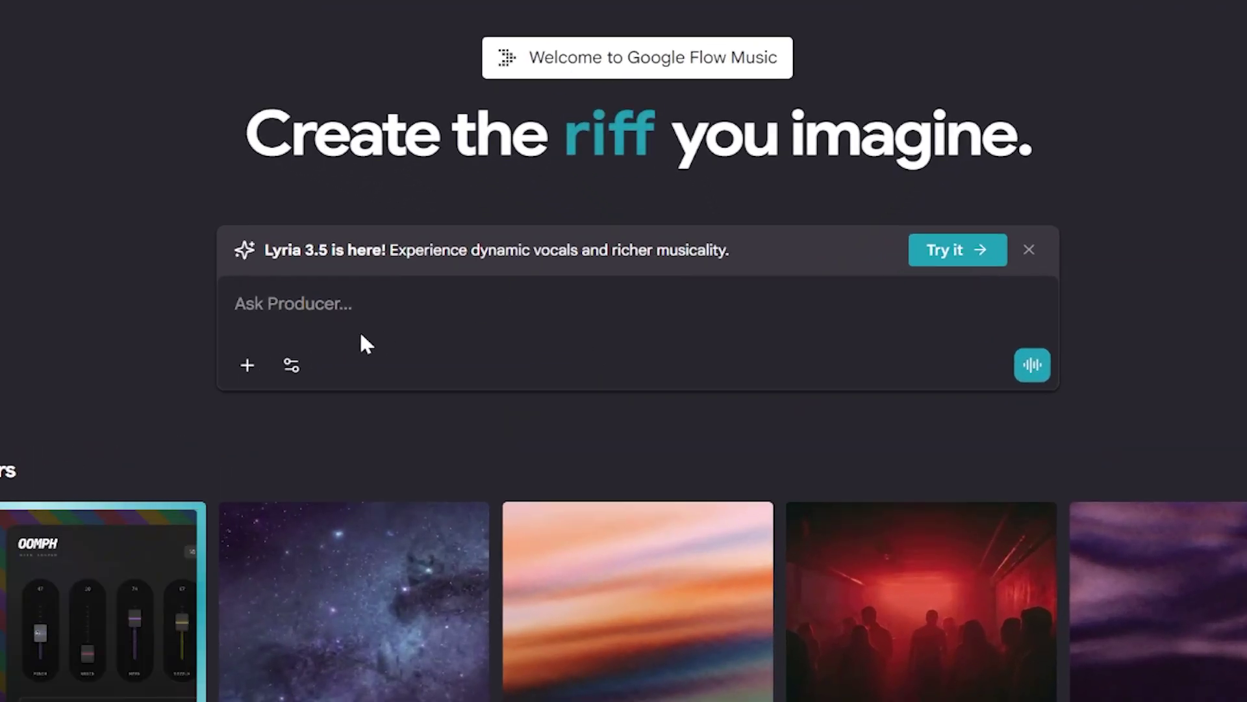
Review which recording and upload options the Ask Producer prompt offers
left_click(269, 288)
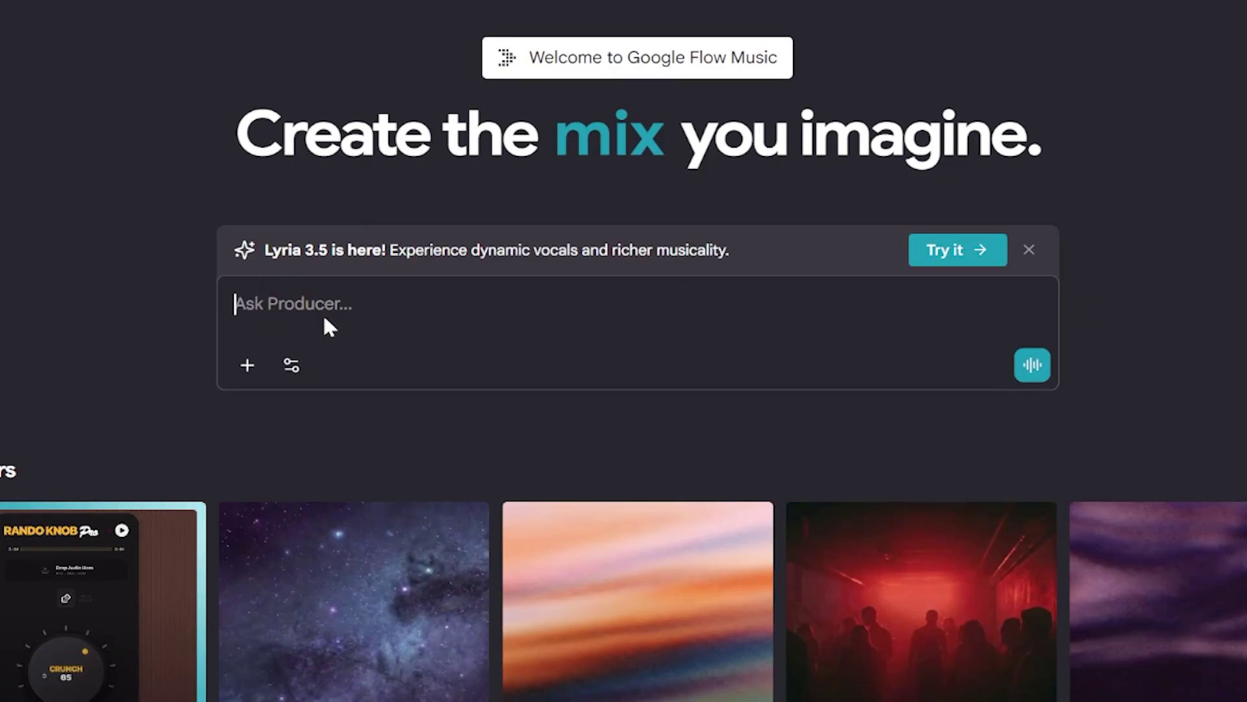
left_click(248, 366)
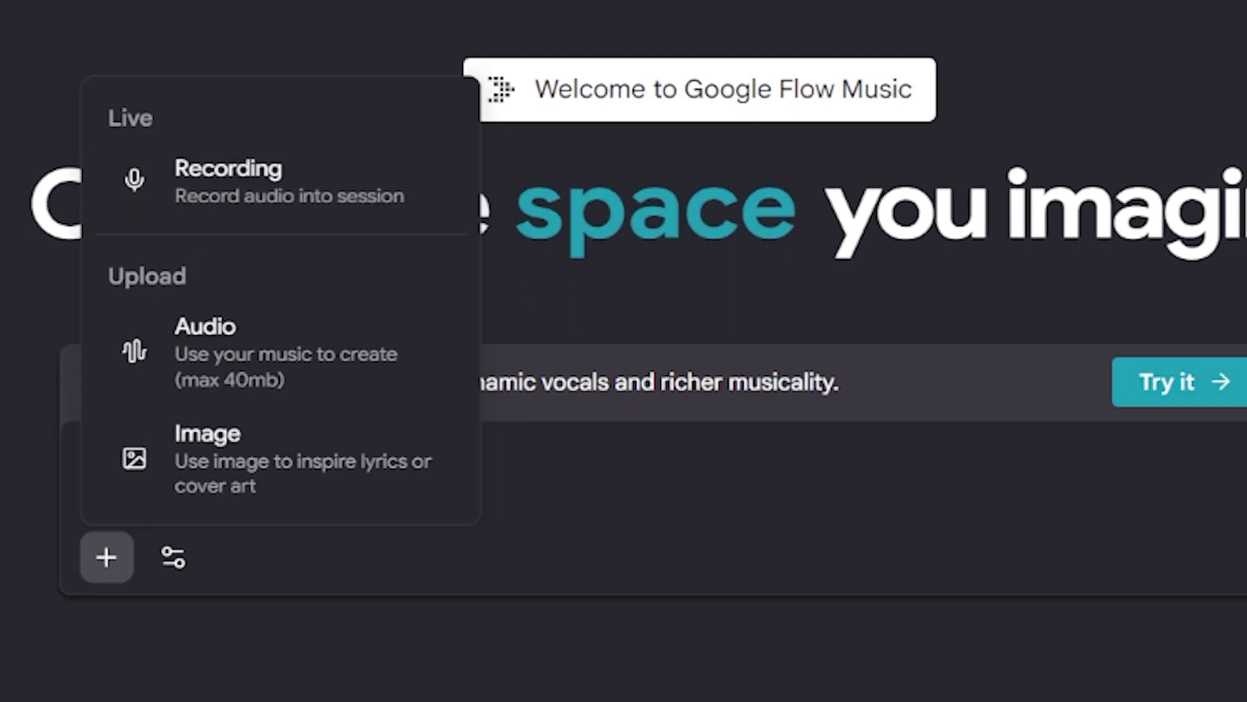
left_click(111, 554)
Examine the prompt settings for the Instrument, Ghostwriter and Producer models
left_click(167, 558)
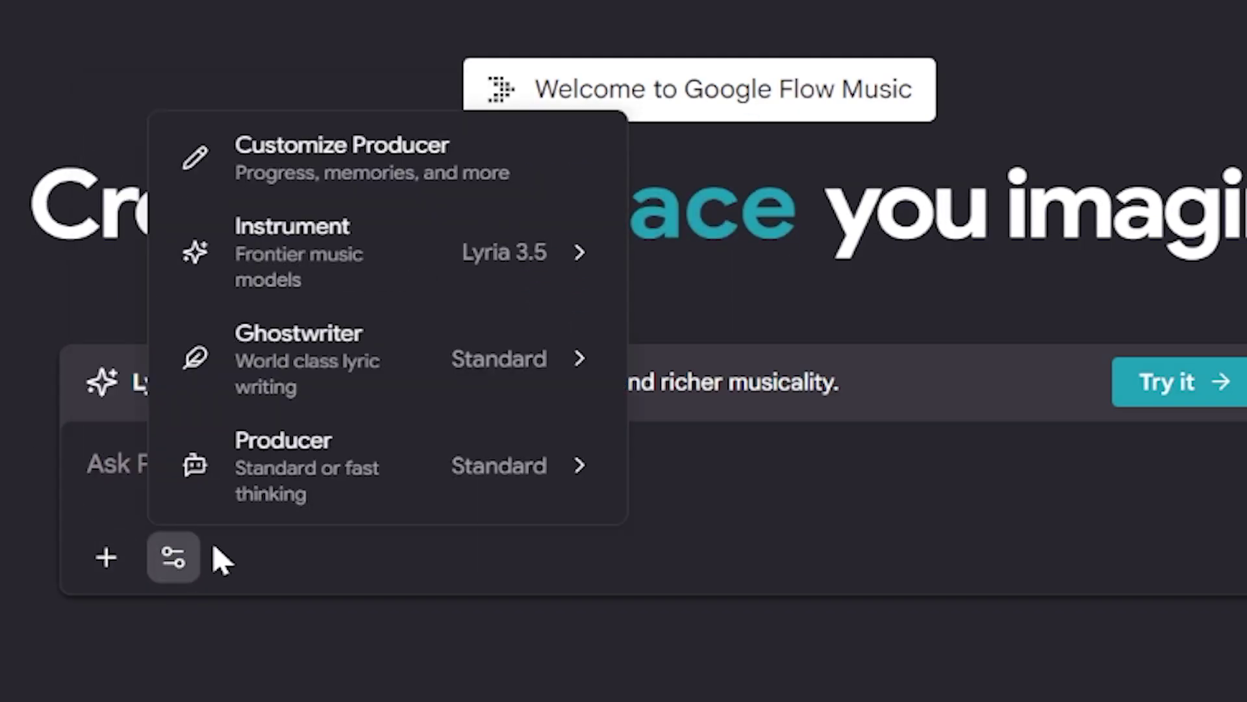
mouse_move(384, 273)
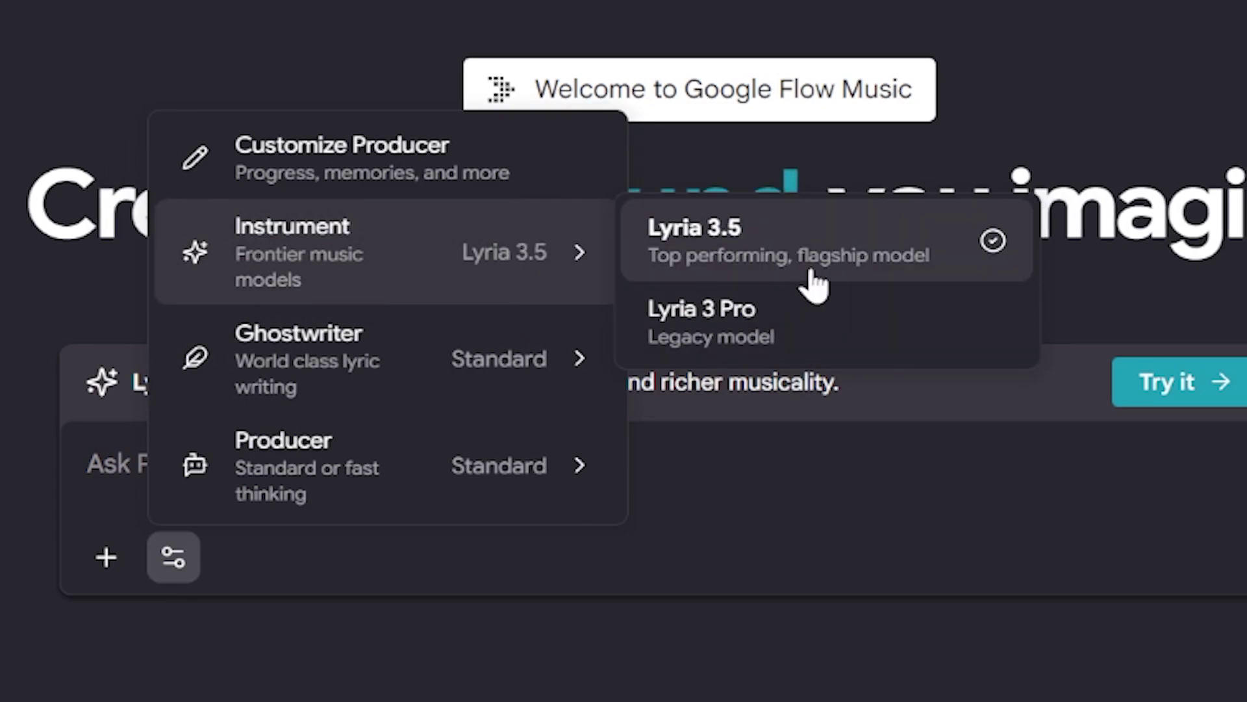
mouse_move(566, 371)
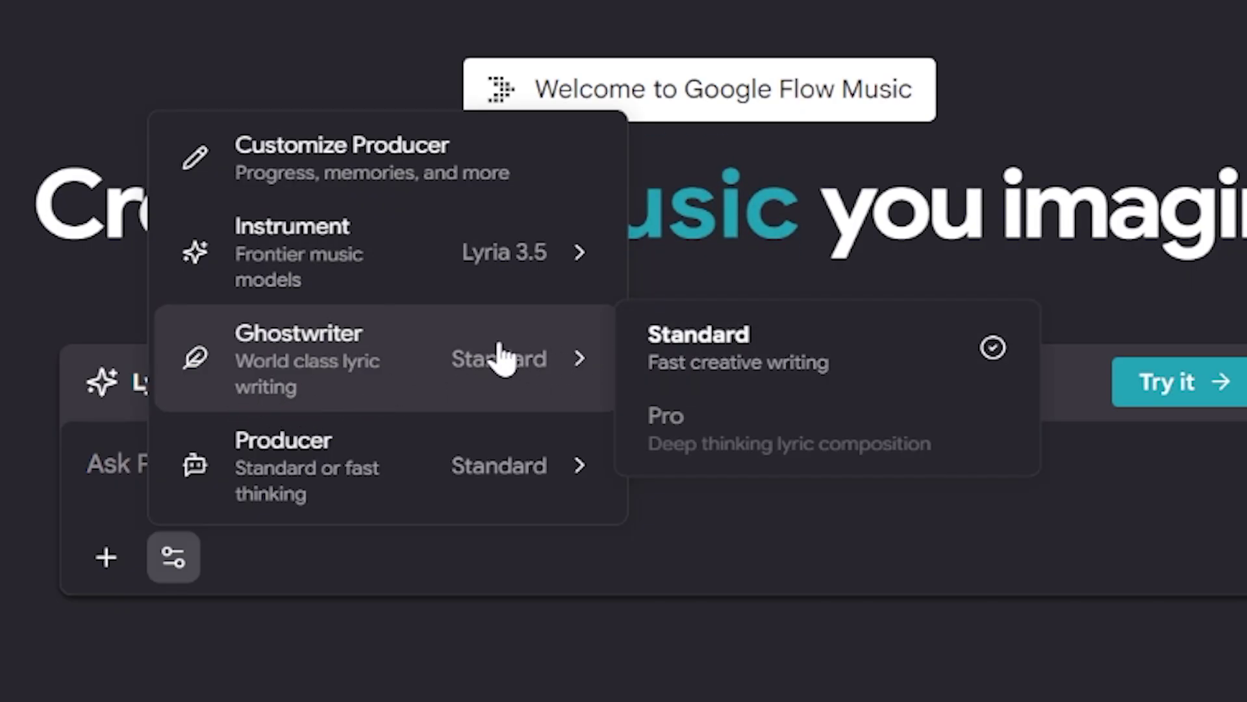
mouse_move(437, 473)
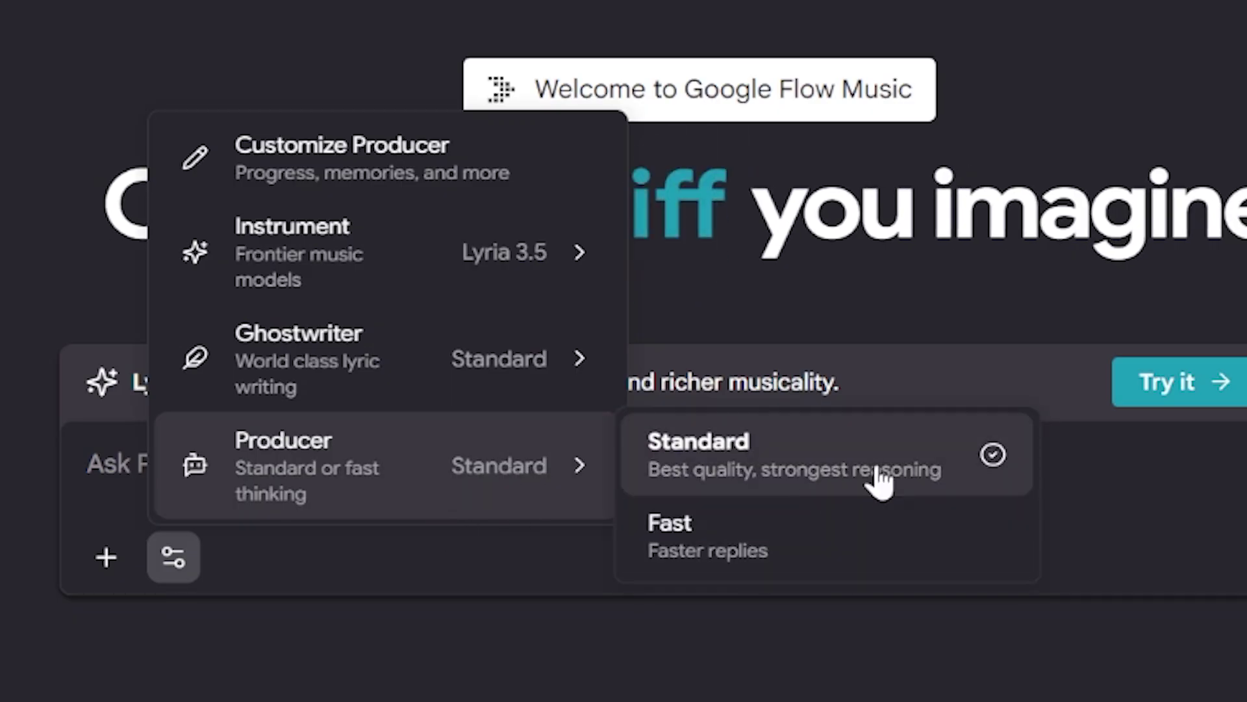
Review the Progress page of Customize Producer, including its actions and upcoming levels, and close it
left_click(390, 152)
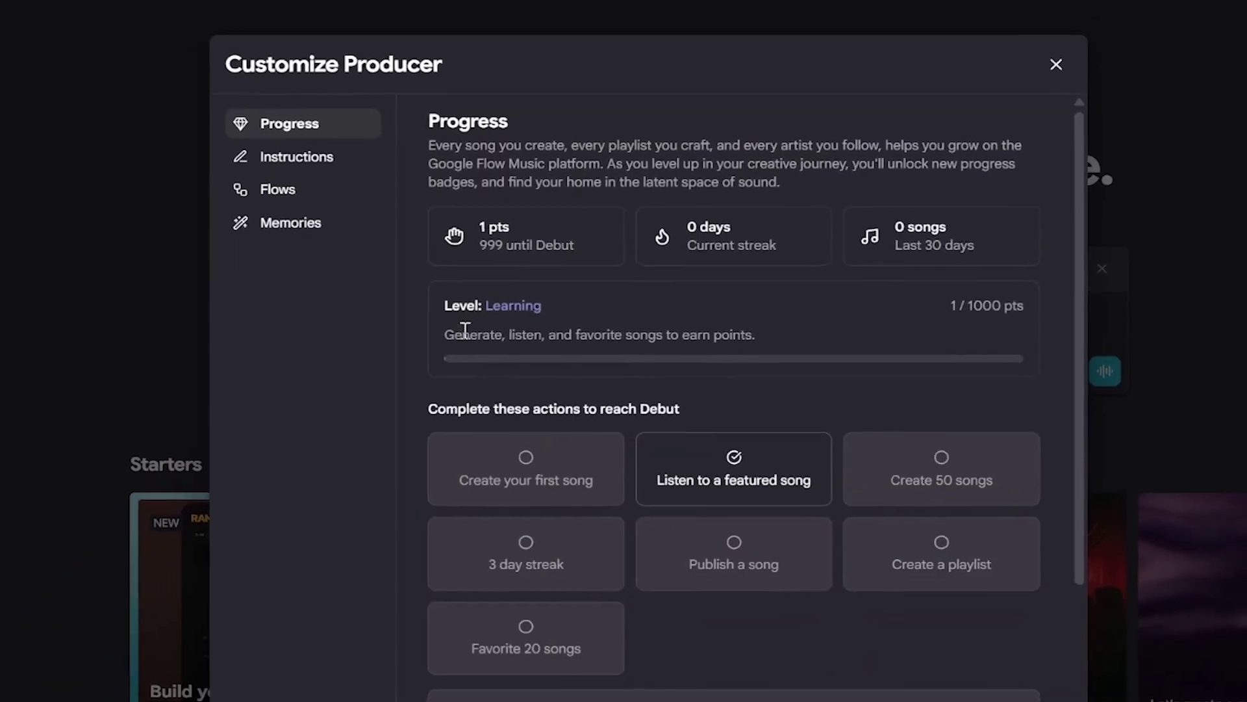
scroll(783, 497, "down", 3)
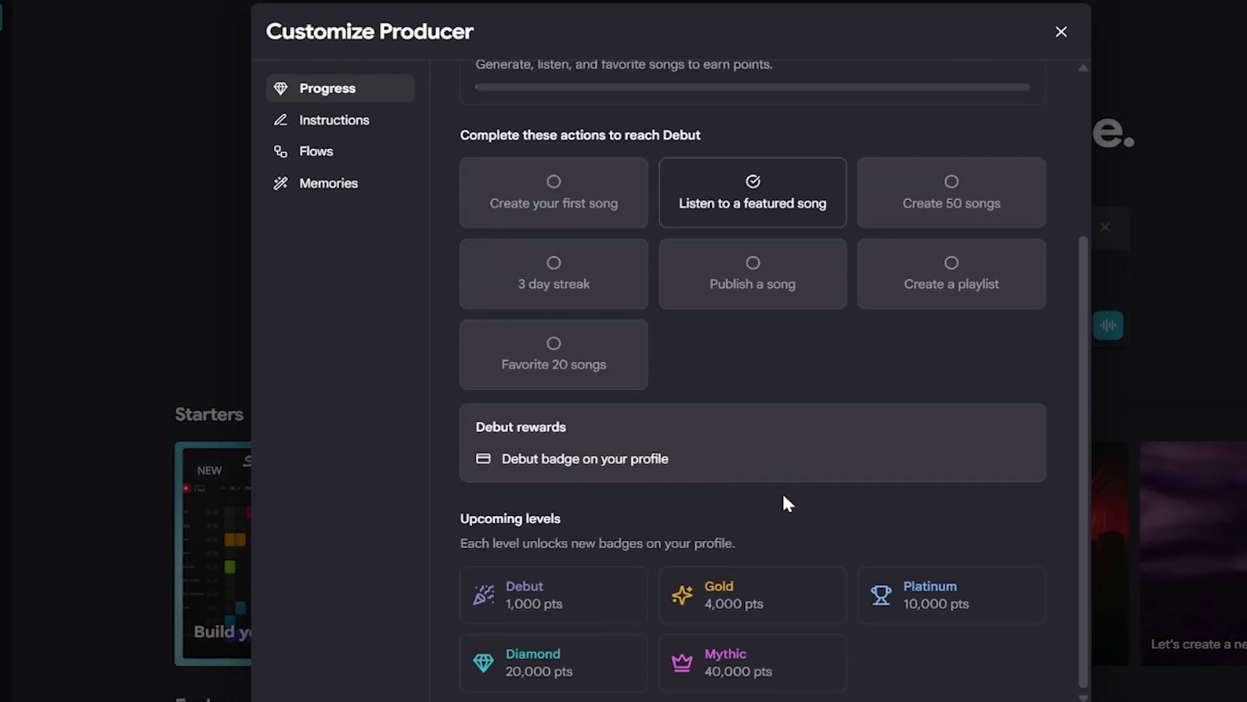
scroll(784, 496, "up", 3)
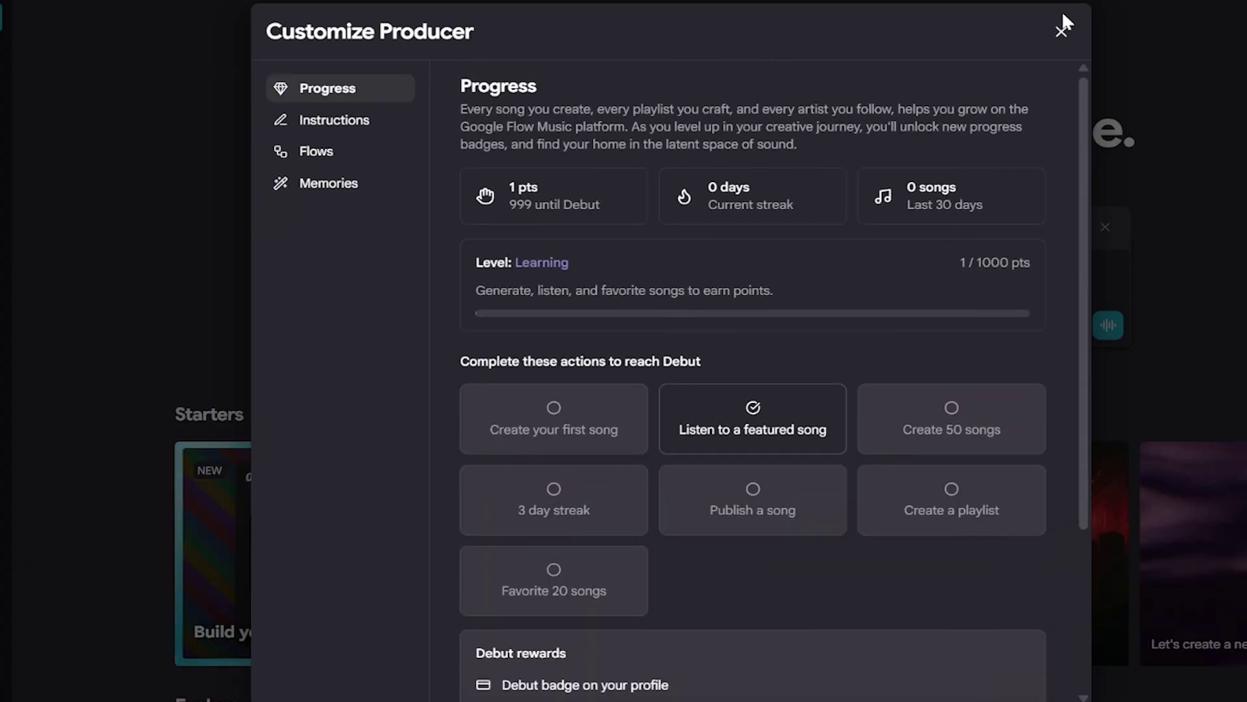
left_click(1062, 29)
Submit the prepared prompt for a cinematic dark synthwave track with a retro-futuristic 1980s atmosphere, 92 BPM and a deep male vocal with a vocoder touch
left_click(514, 272)
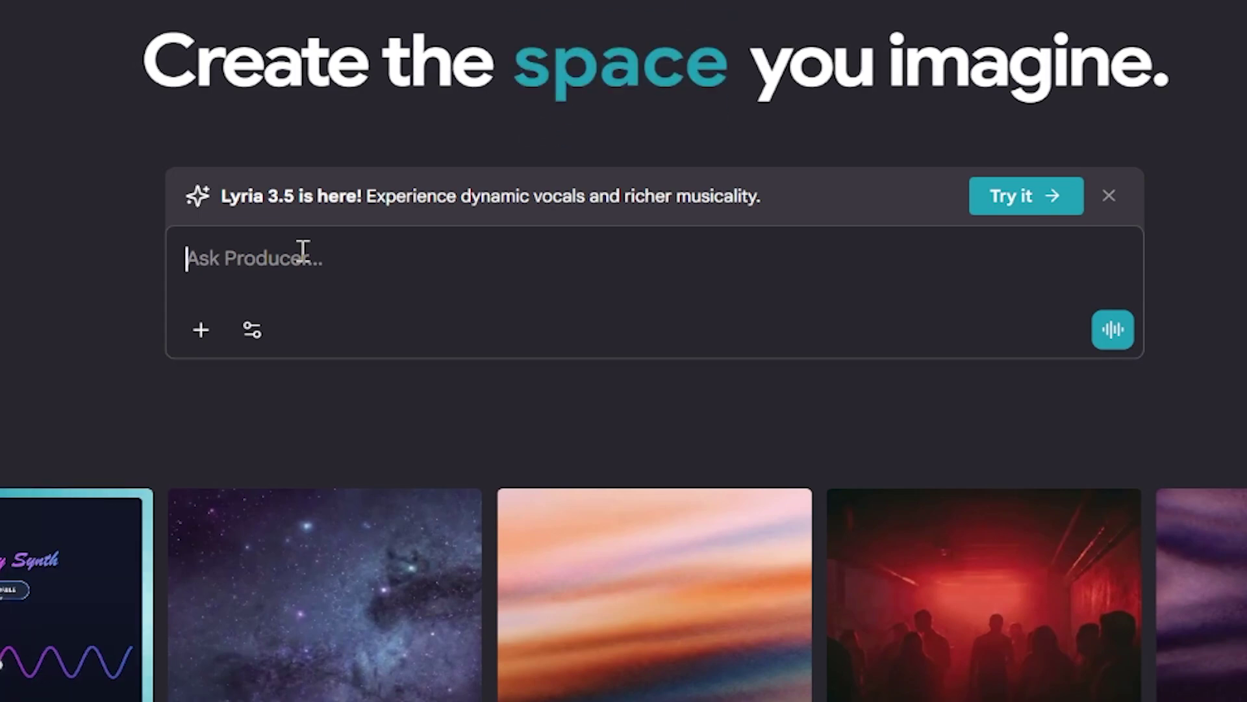
key("ctrl+v")
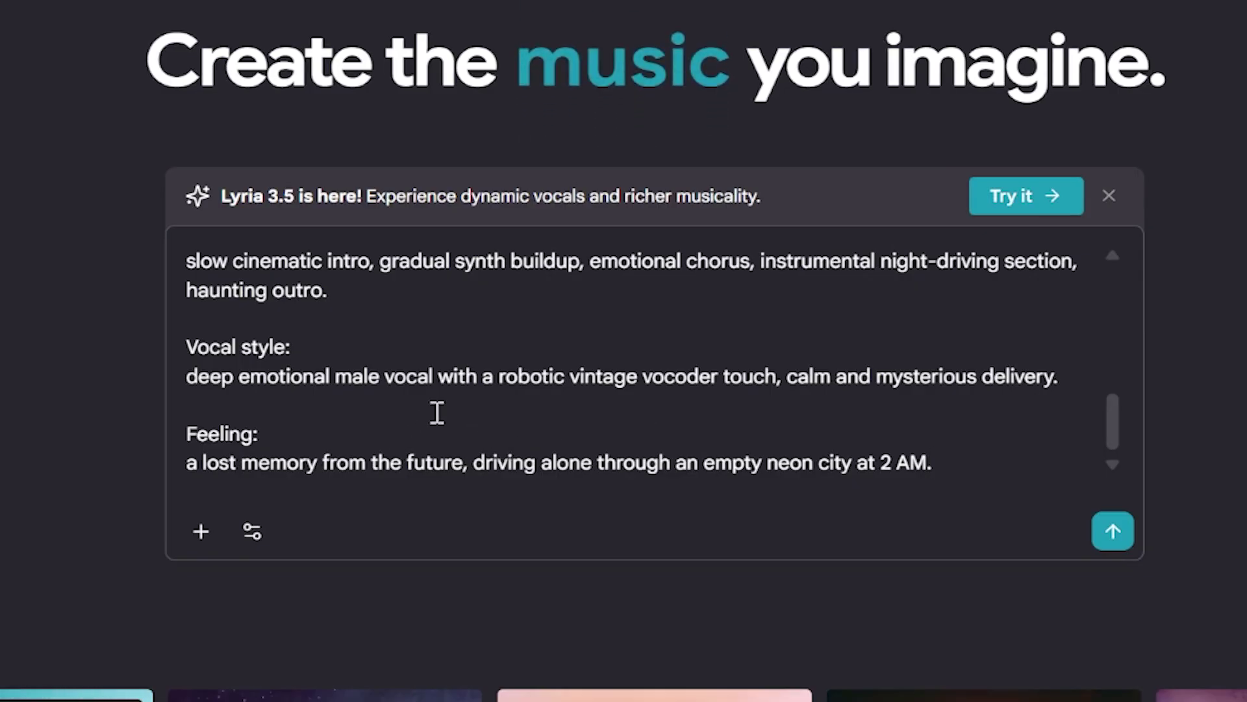
scroll(438, 411, "up", 2)
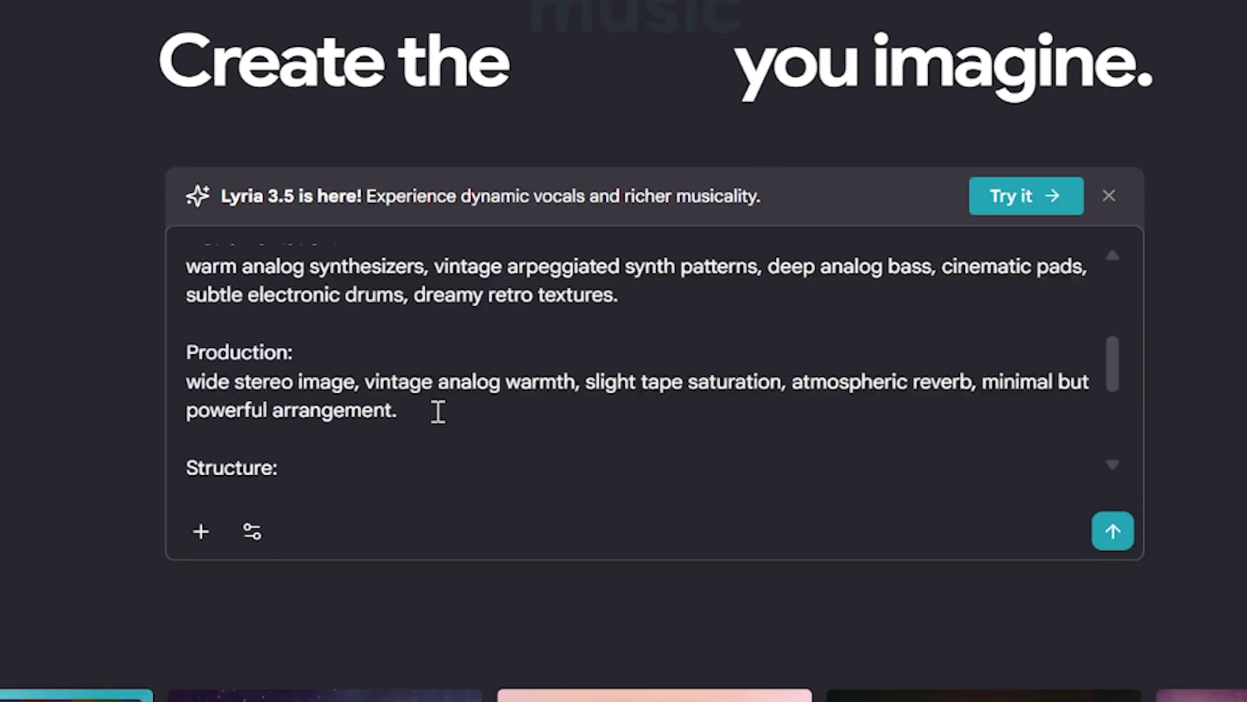
scroll(438, 412, "up", 2)
scroll(439, 412, "up", 4)
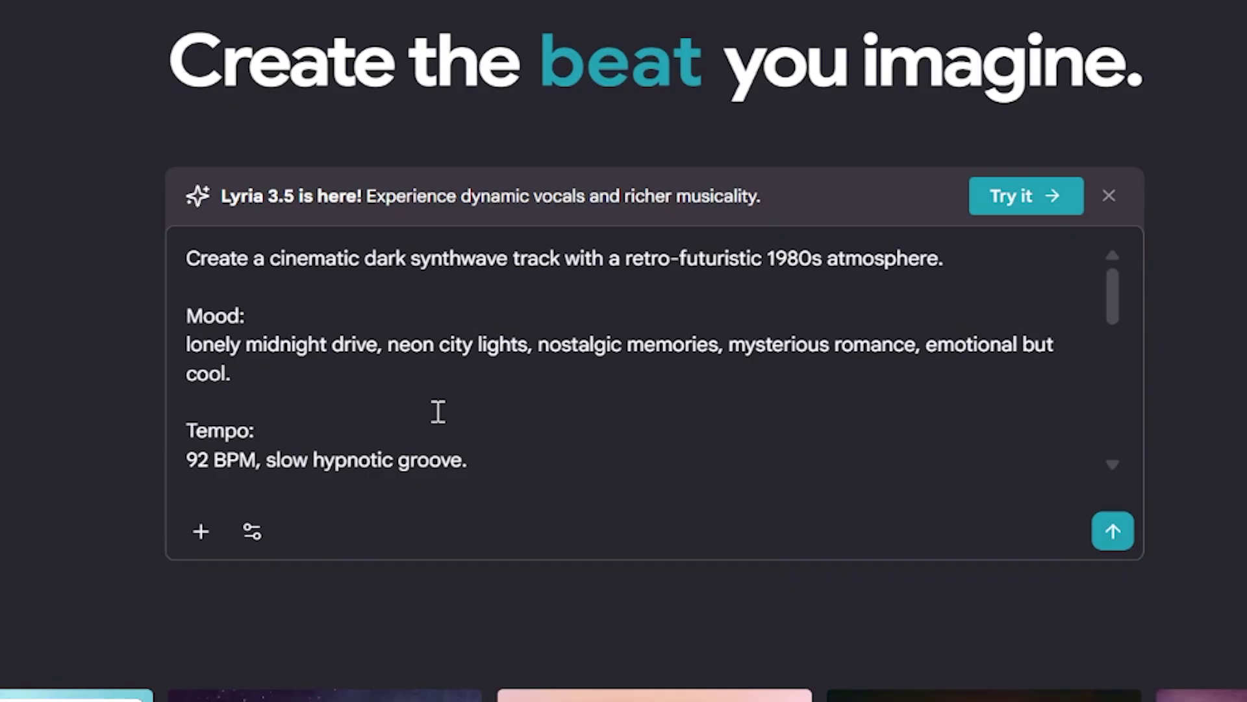
scroll(916, 379, "down", 8)
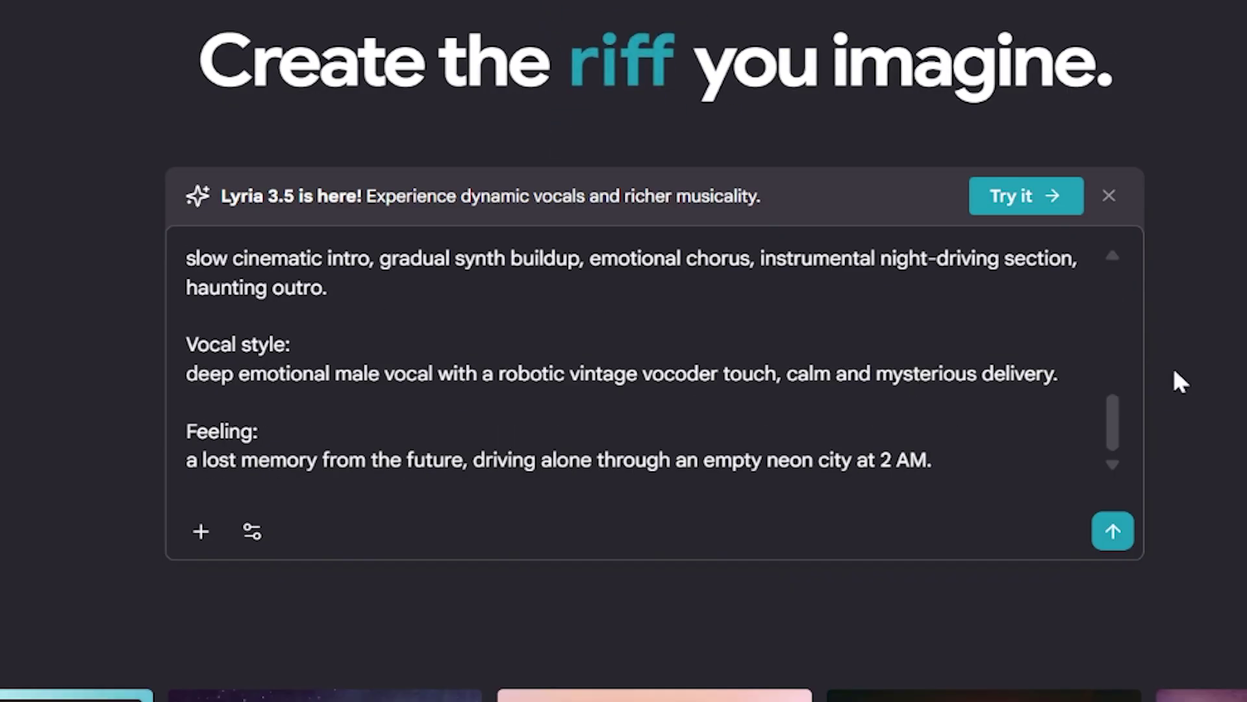
left_click(1115, 538)
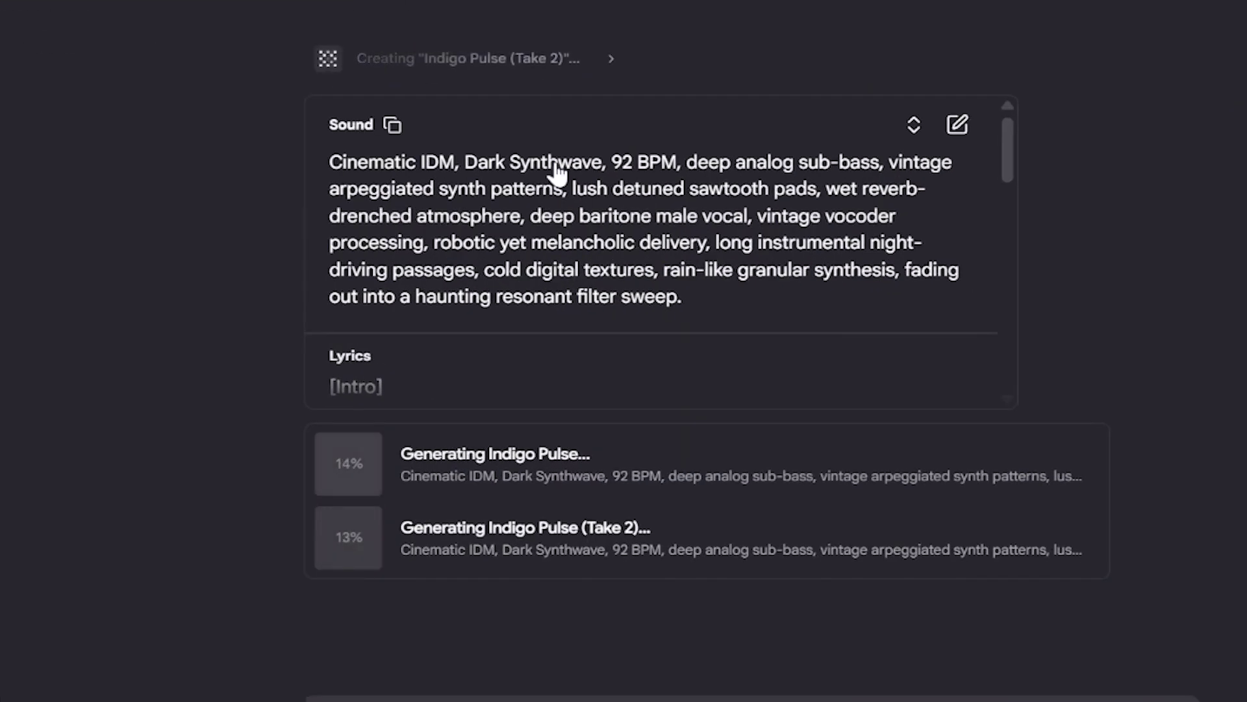
Read through the sound description and full lyrics written for the new track while it generates
scroll(643, 162, "down", 5)
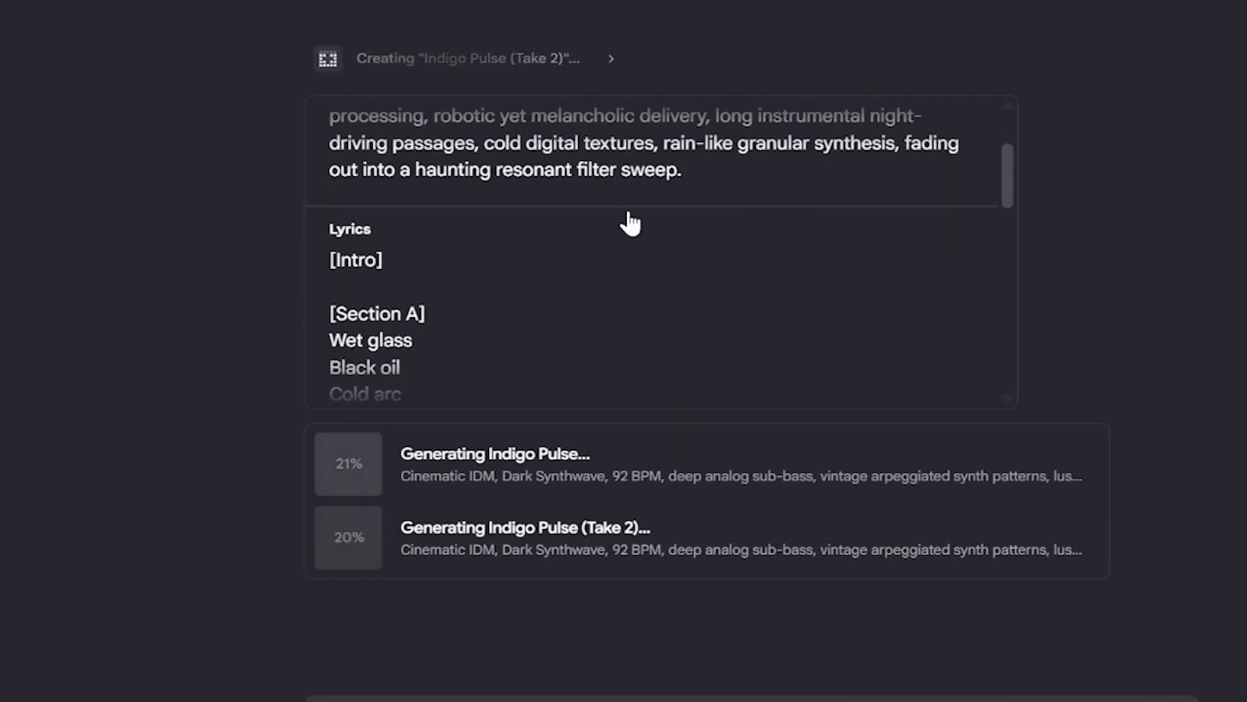
scroll(455, 253, "up", 2)
scroll(461, 280, "down", 7)
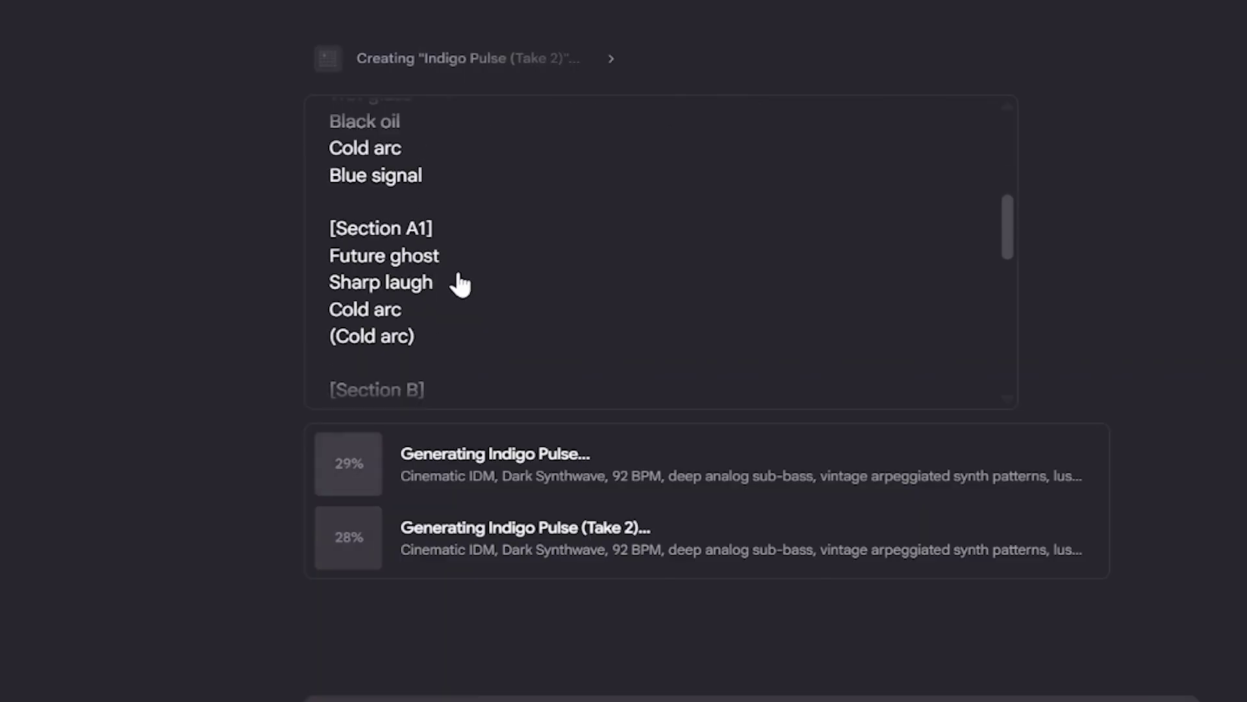
scroll(463, 260, "down", 5)
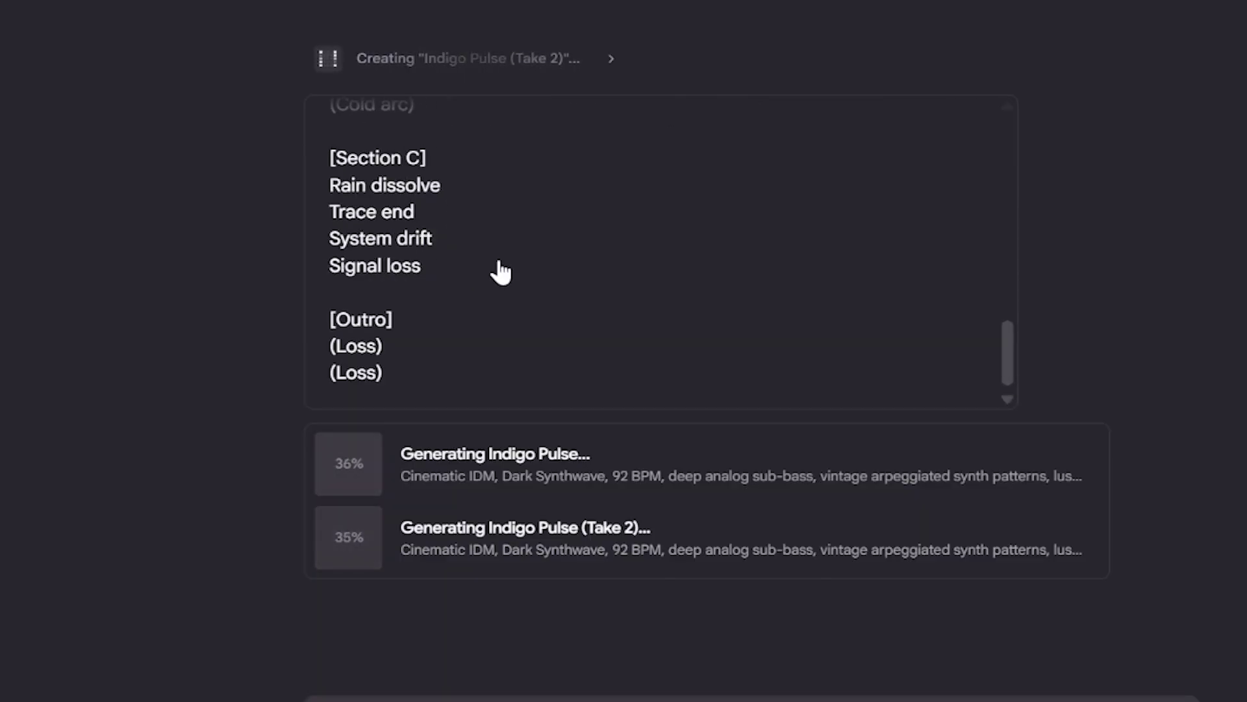
scroll(855, 290, "up", 8)
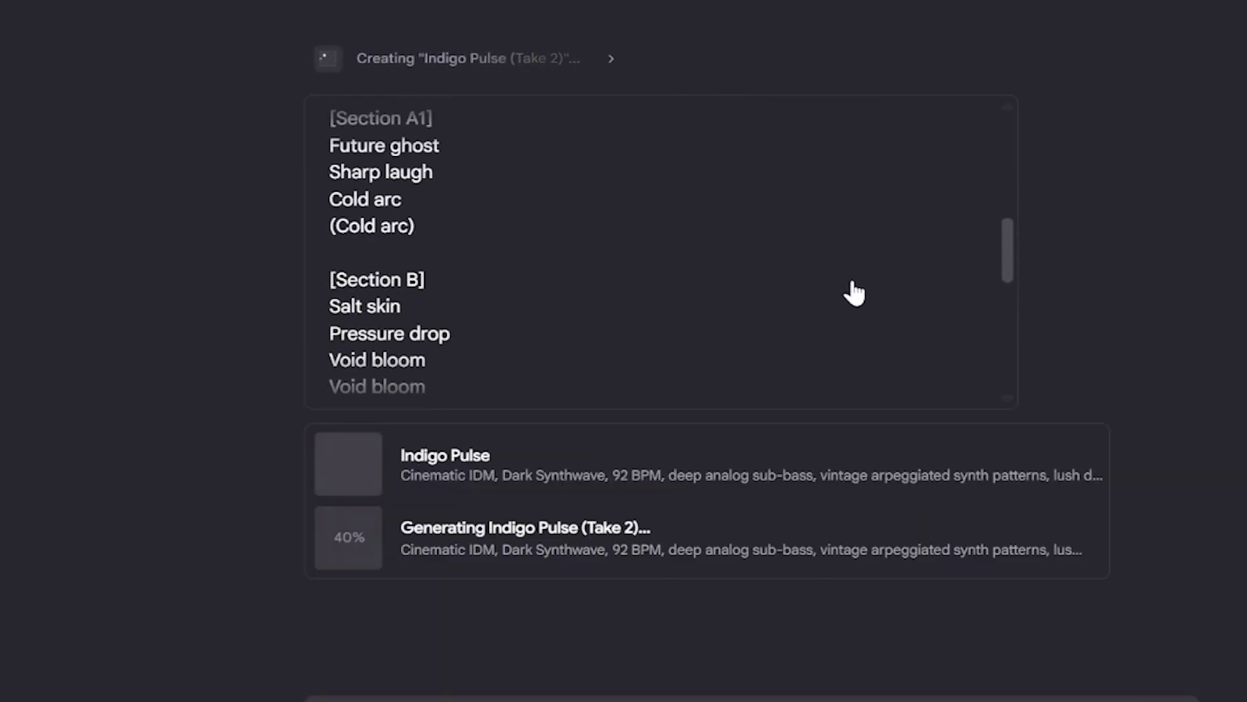
scroll(855, 294, "up", 3)
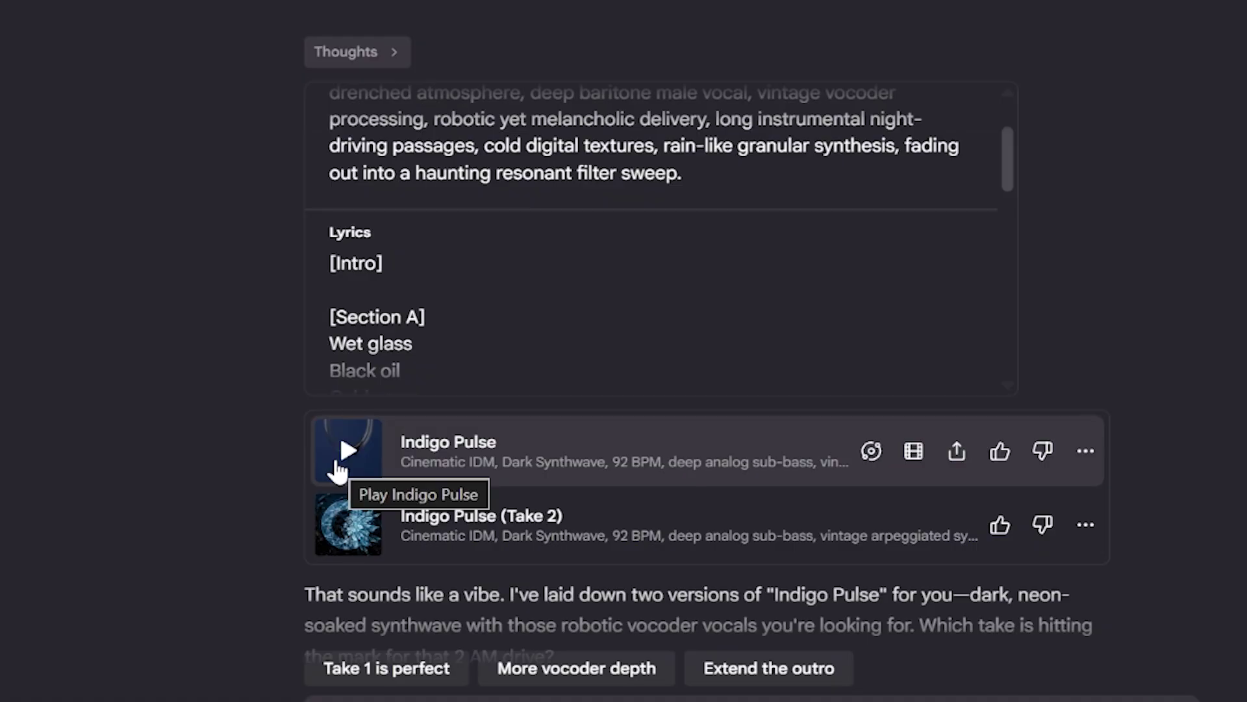
Listen to both generated versions, "Indigo Pulse" and "Indigo Pulse (Take 2)"
left_click(336, 463)
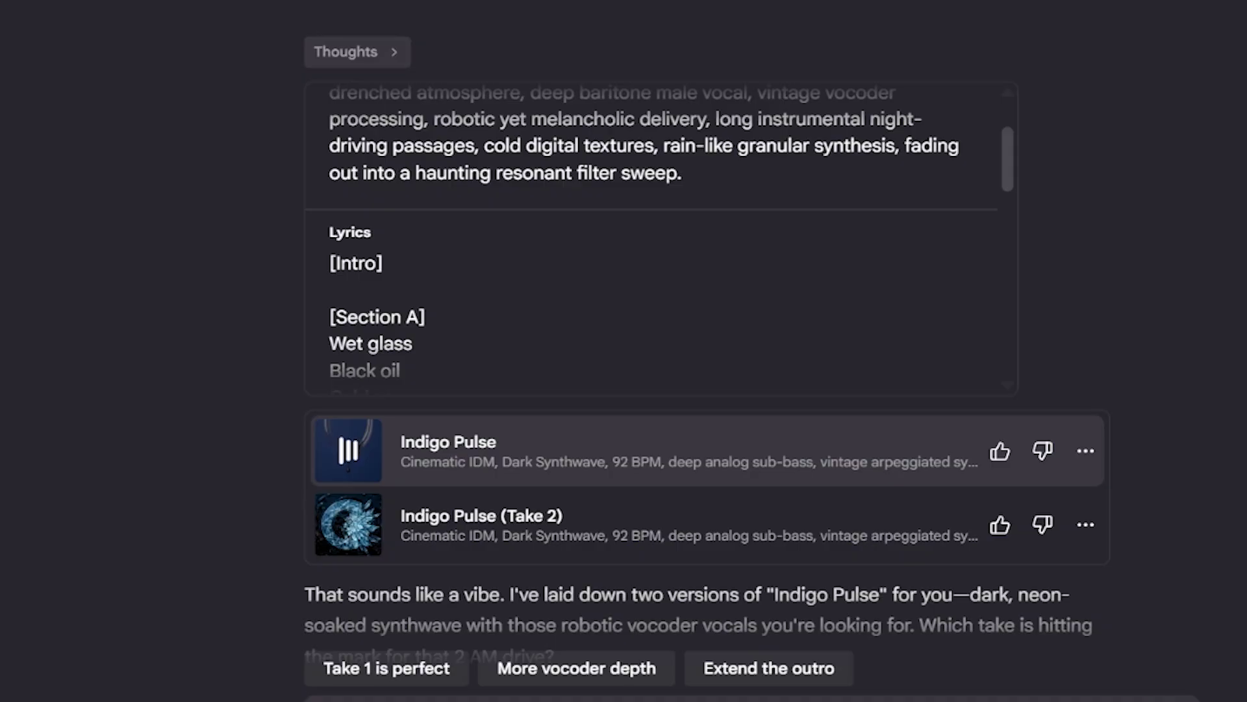
mouse_move(318, 549)
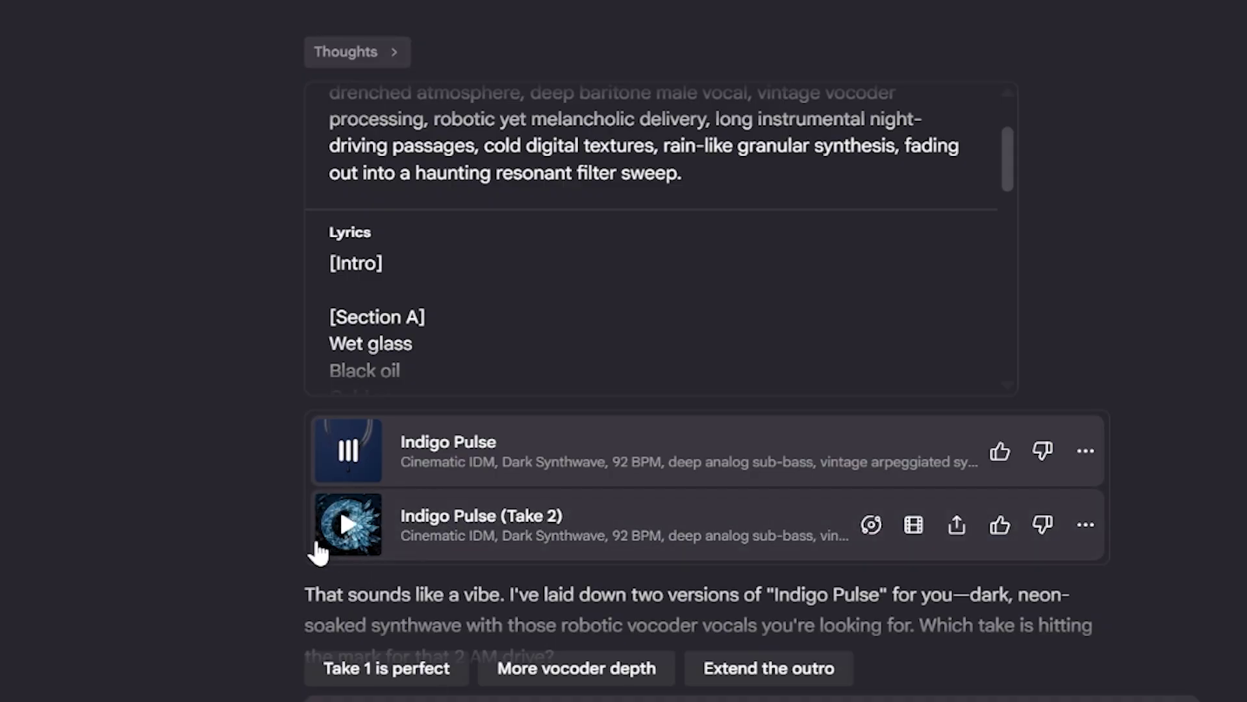
left_click(352, 534)
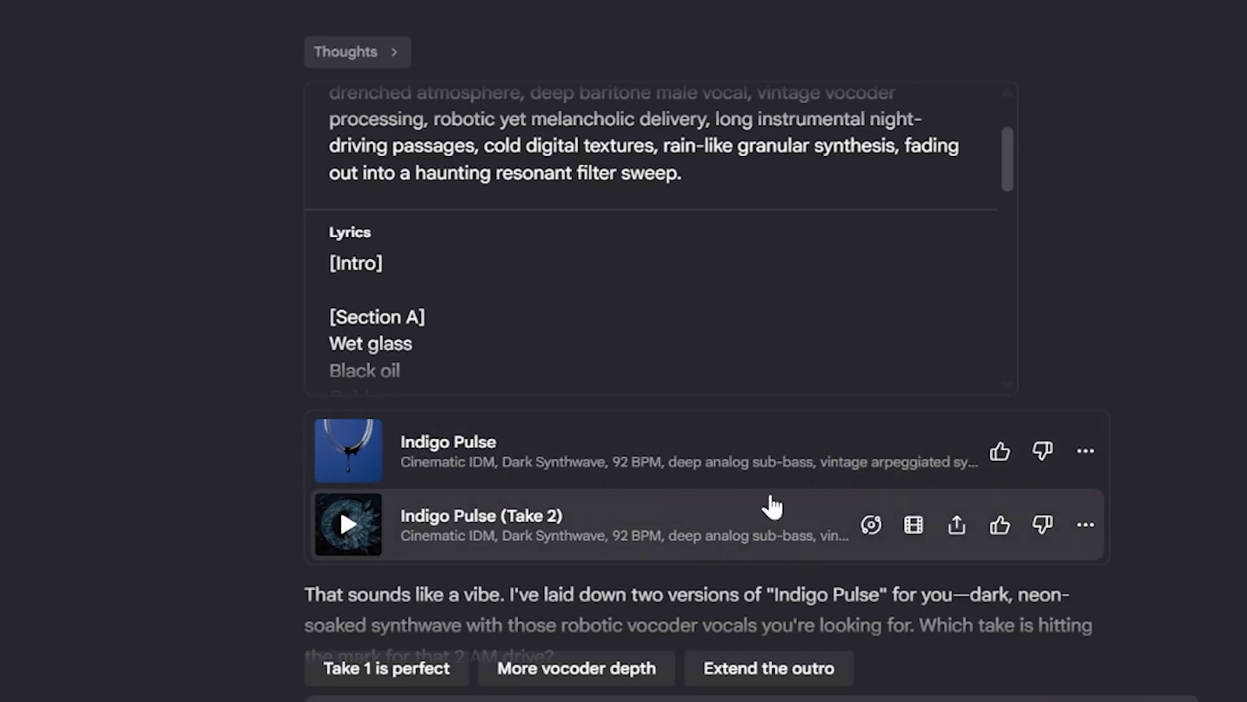
Send the Producer a follow-up message starting with "lyrics:" followed by the prepared custom lyrics, and follow the generation of the new track
scroll(769, 505, "up", 10)
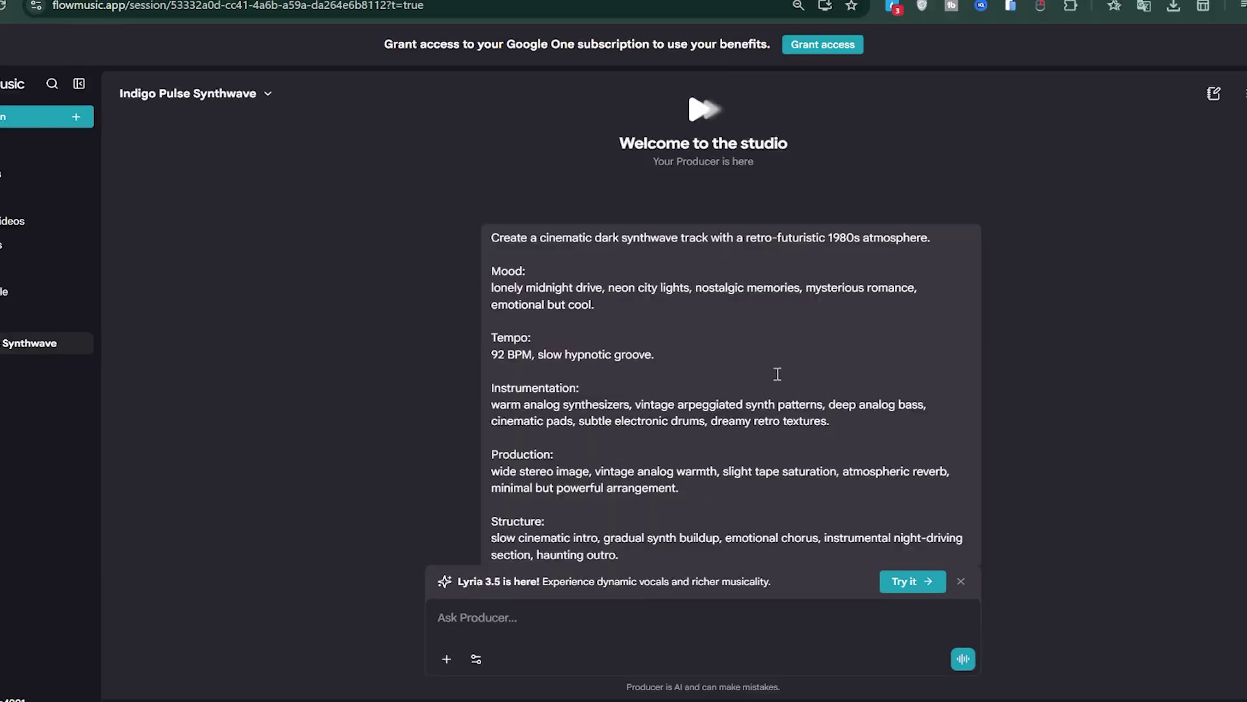
scroll(942, 454, "down", 10)
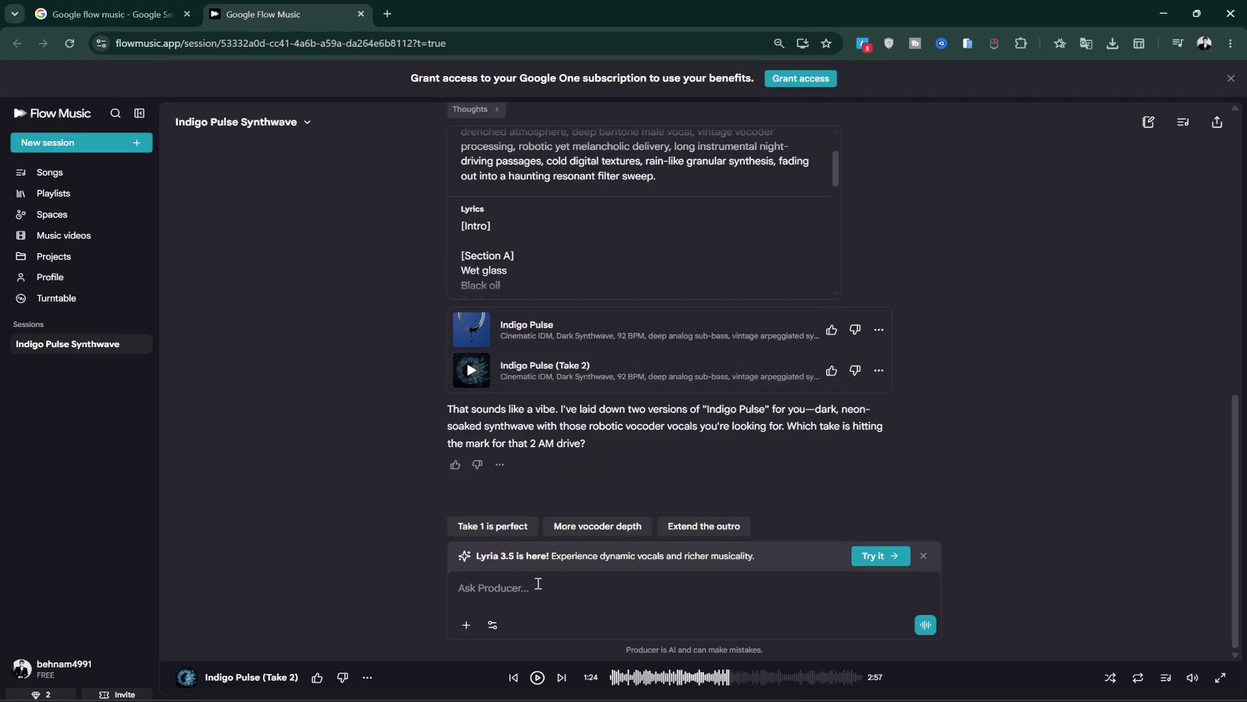
left_click(514, 593)
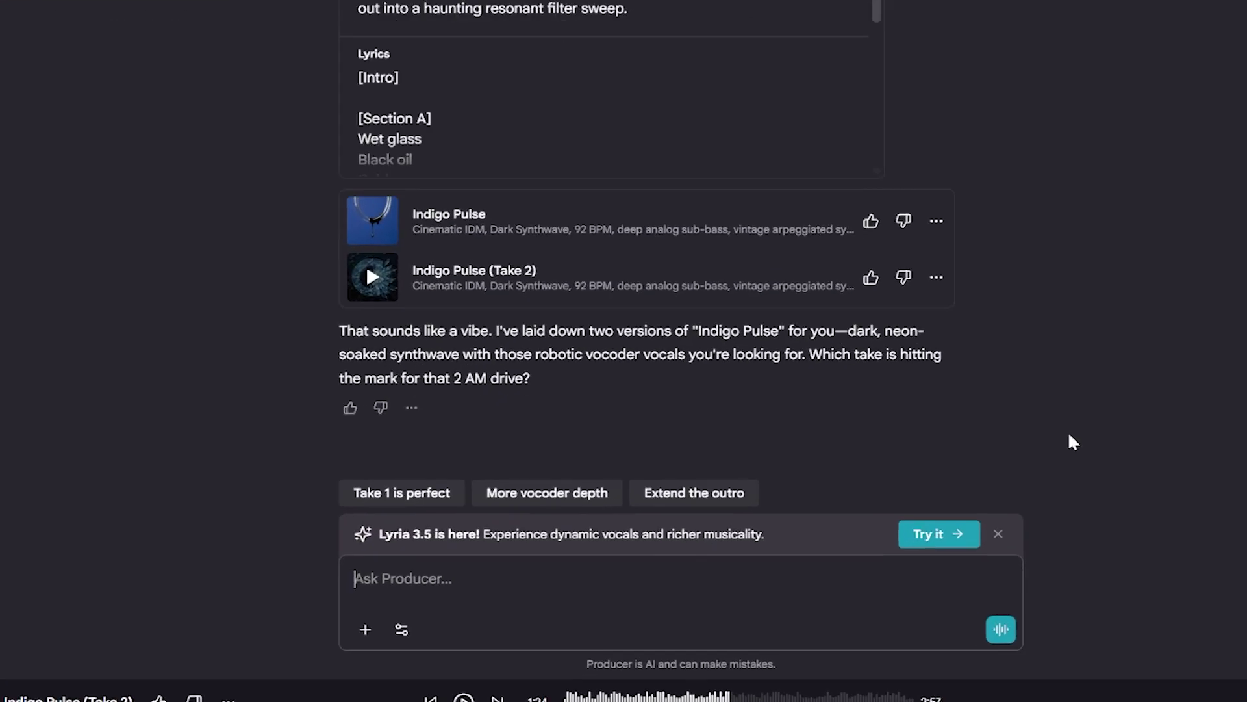
type("Iyrics:")
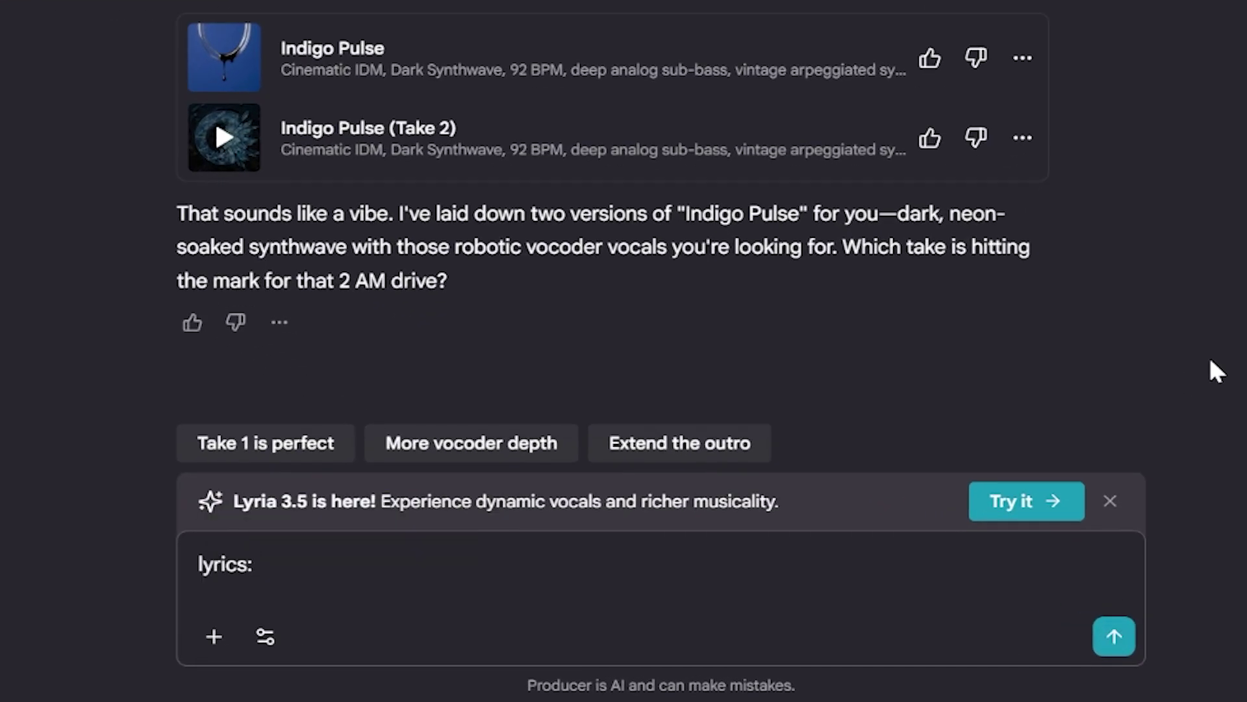
key("shift+Return")
key("ctrl+v")
left_click(1114, 636)
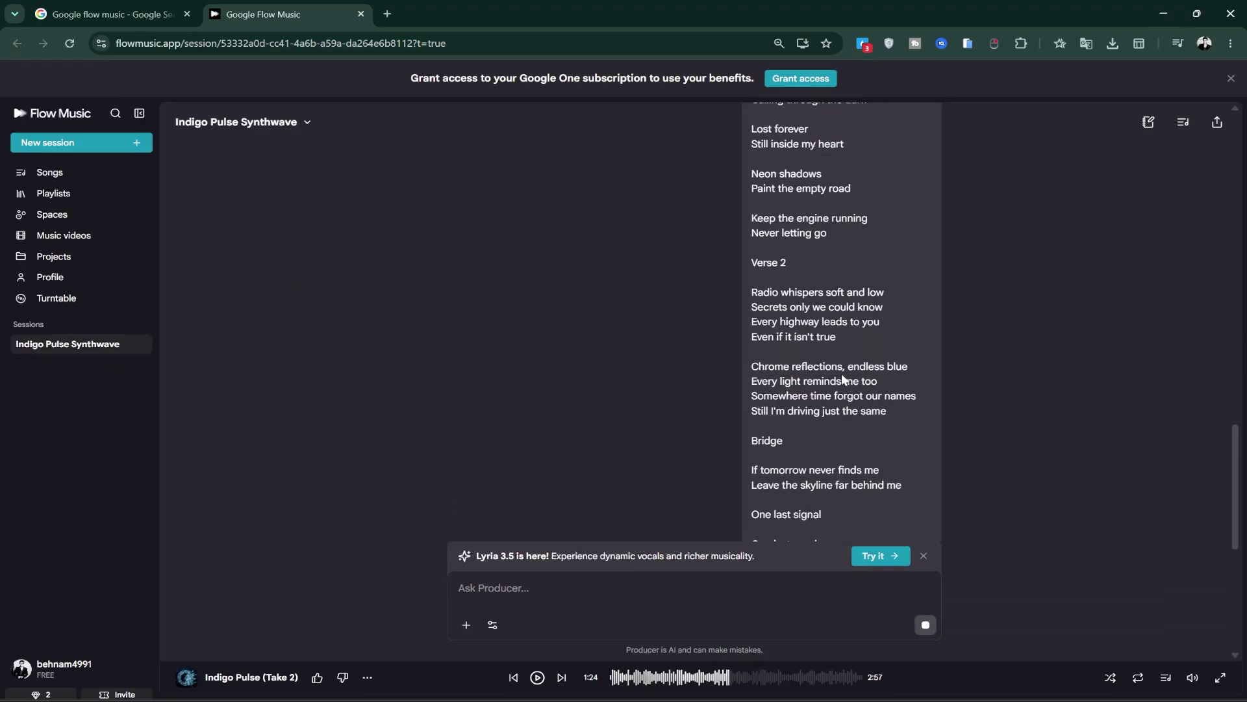
scroll(875, 364, "down", 4)
scroll(874, 362, "down", 10)
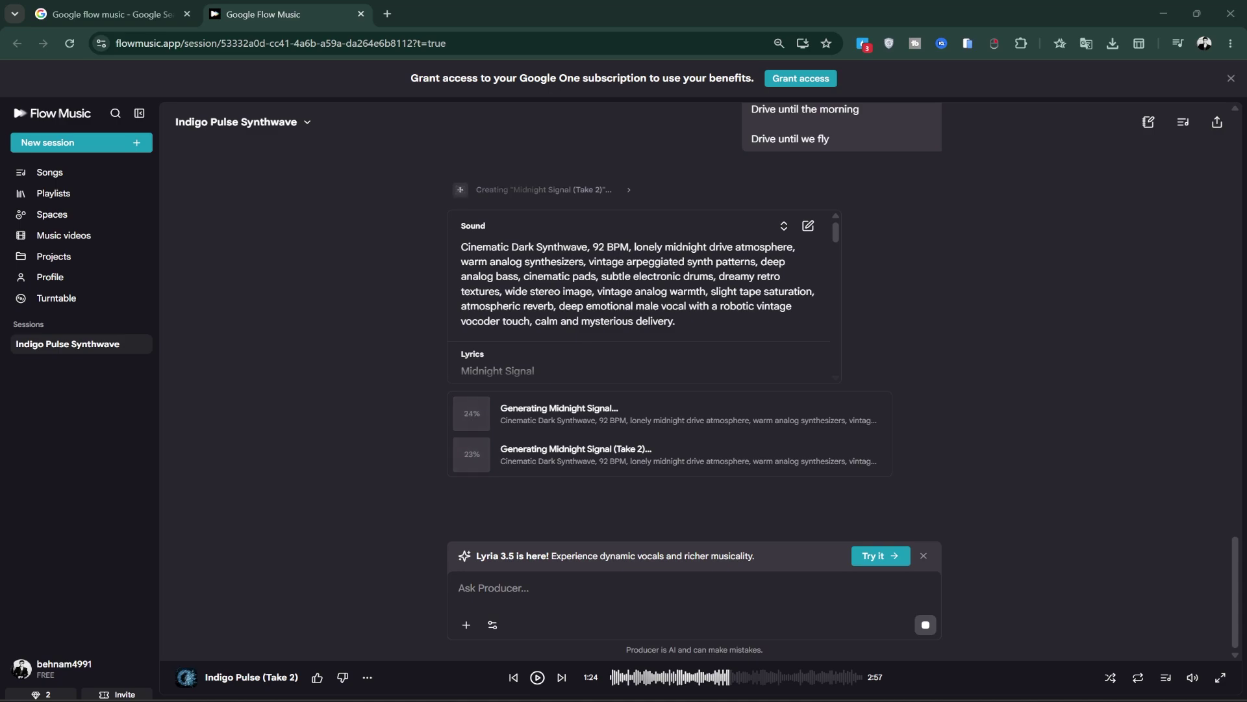
Play "Midnight Signal", mark it as liked and skip ahead to hear a further passage of the song
left_click(470, 408)
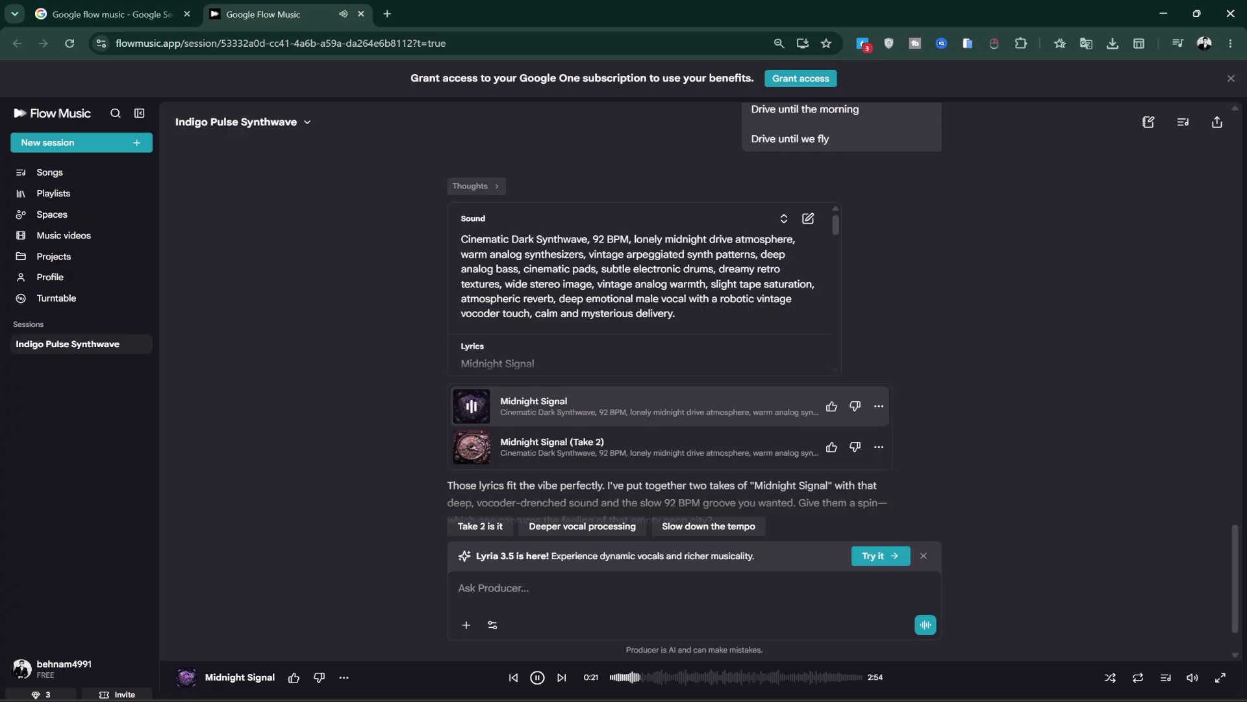
left_click(293, 684)
left_click(676, 679)
Listen to several passages of "Midnight Signal (Take 2)" and pause the playback
left_click(475, 447)
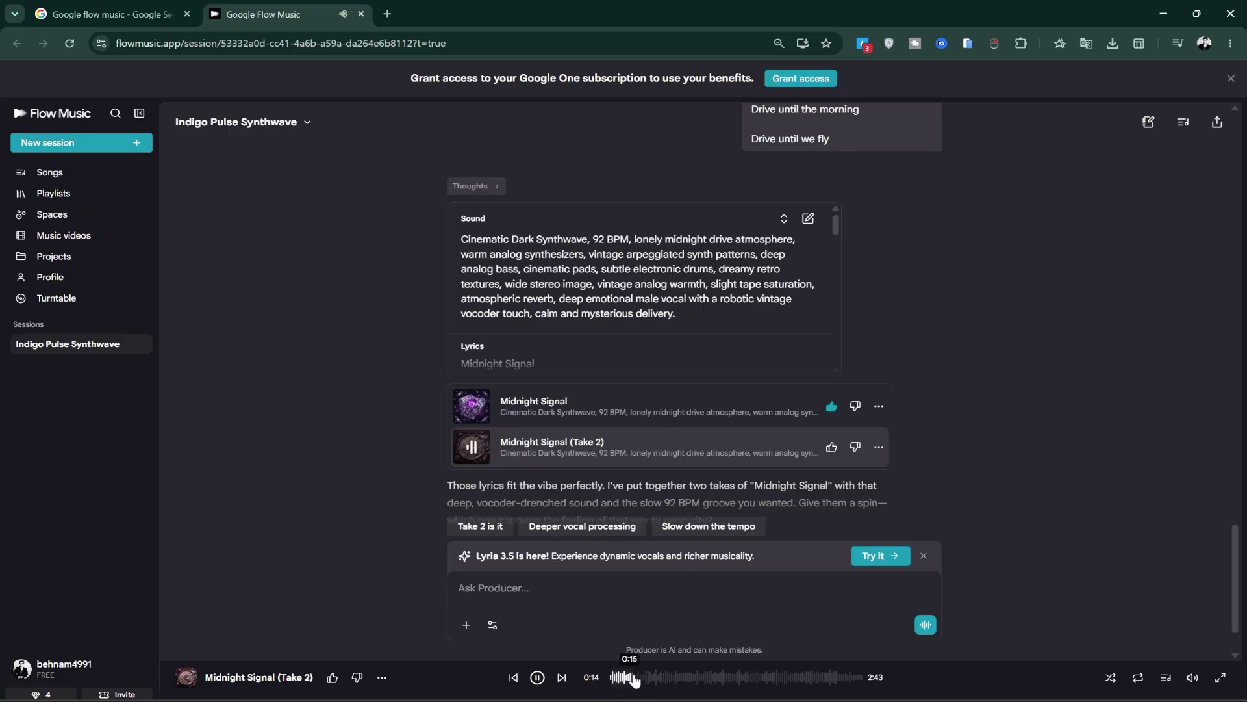
left_click(635, 676)
left_click(684, 675)
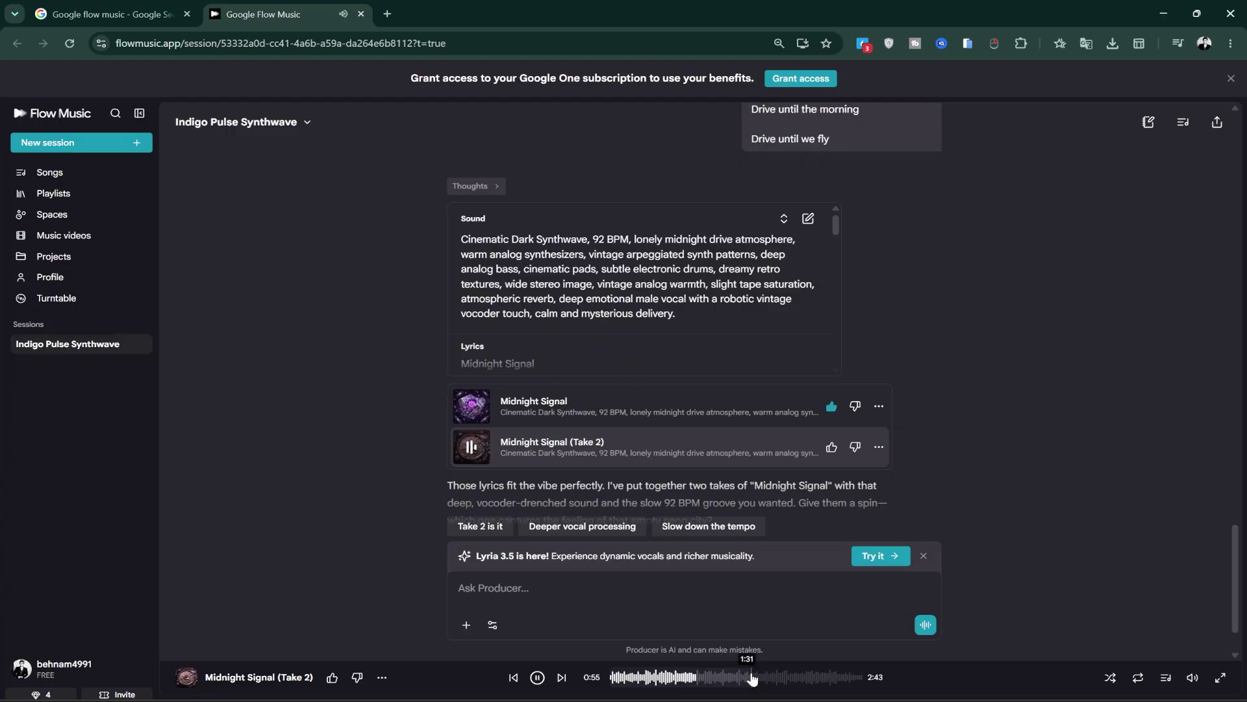
left_click(537, 677)
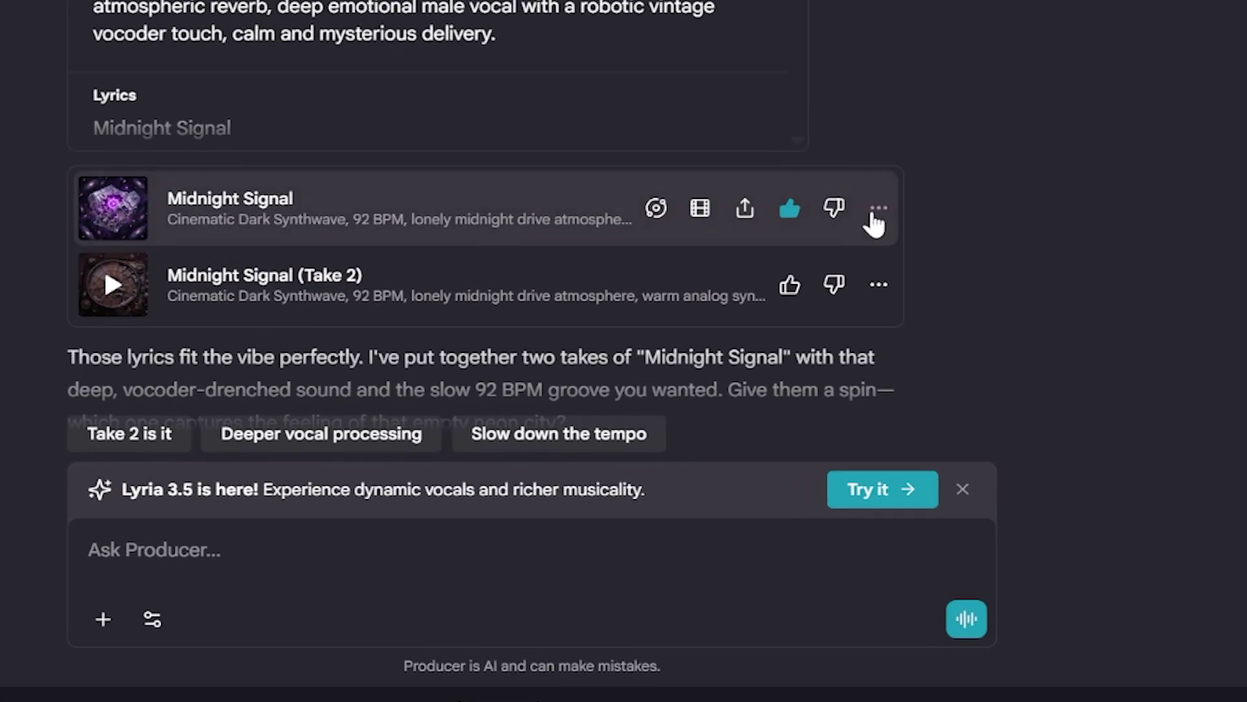
Examine the Remix, Details and Download options available for "Midnight Signal", including the audio formats
left_click(877, 209)
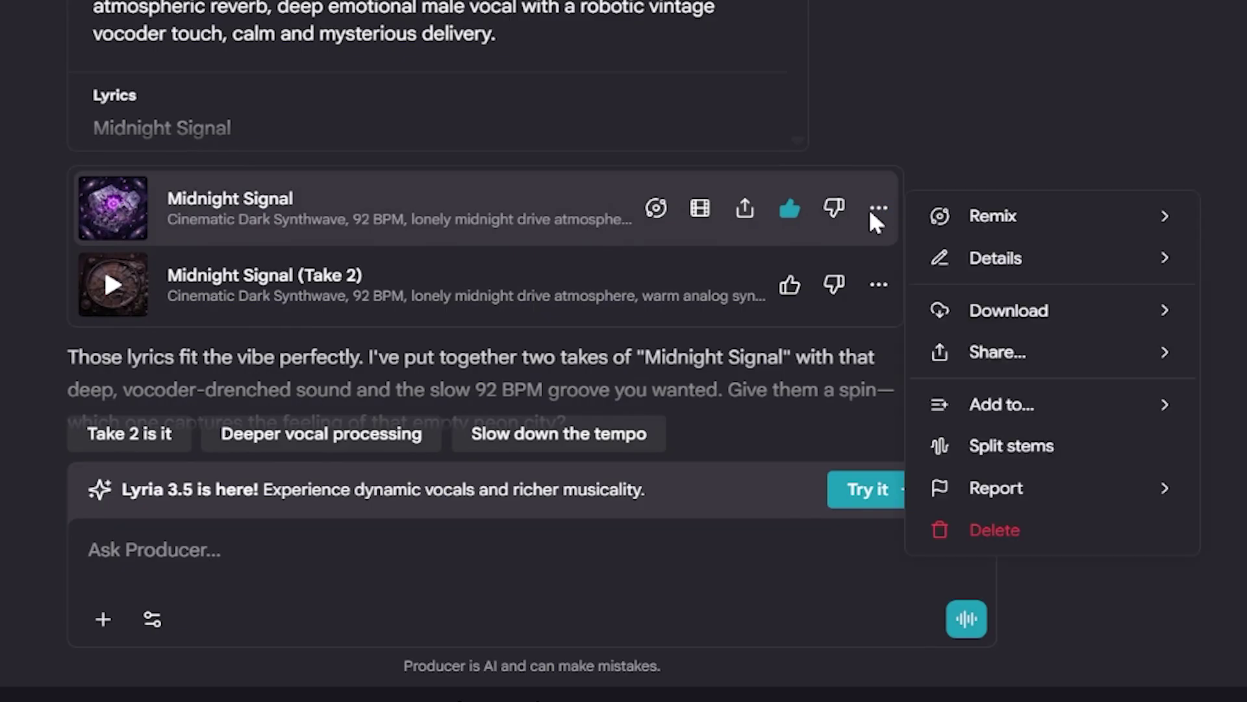
mouse_move(949, 228)
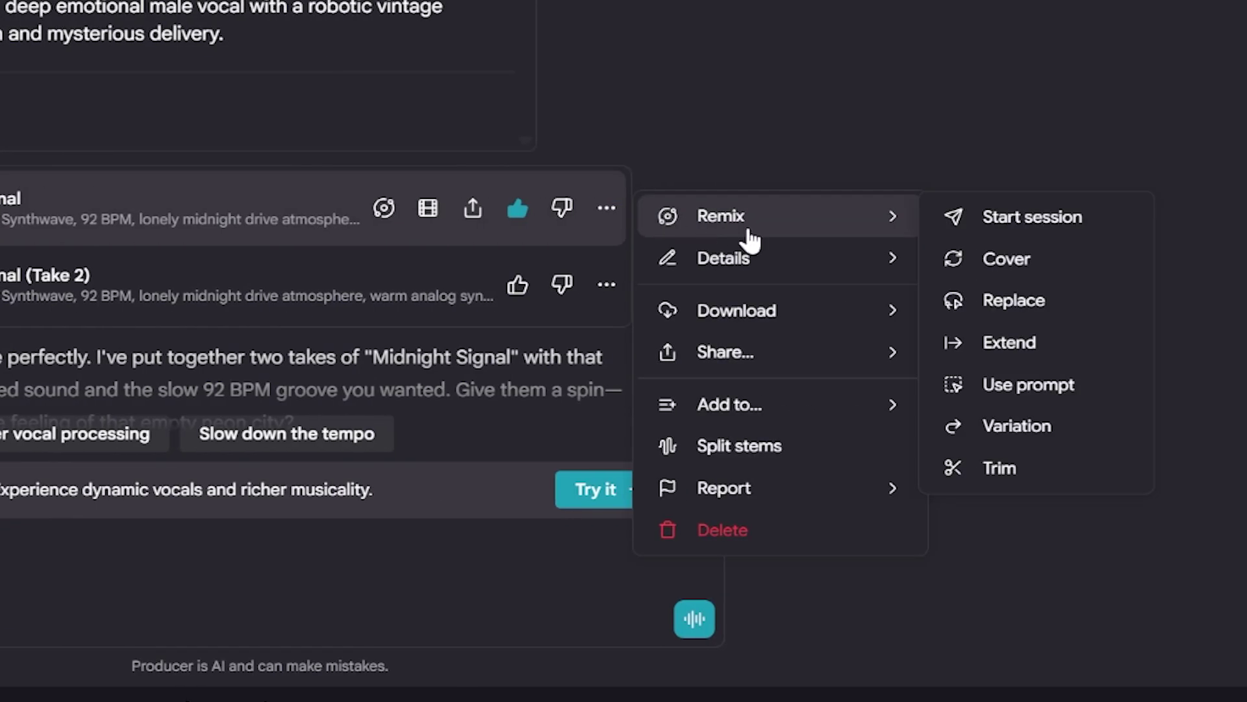
mouse_move(788, 278)
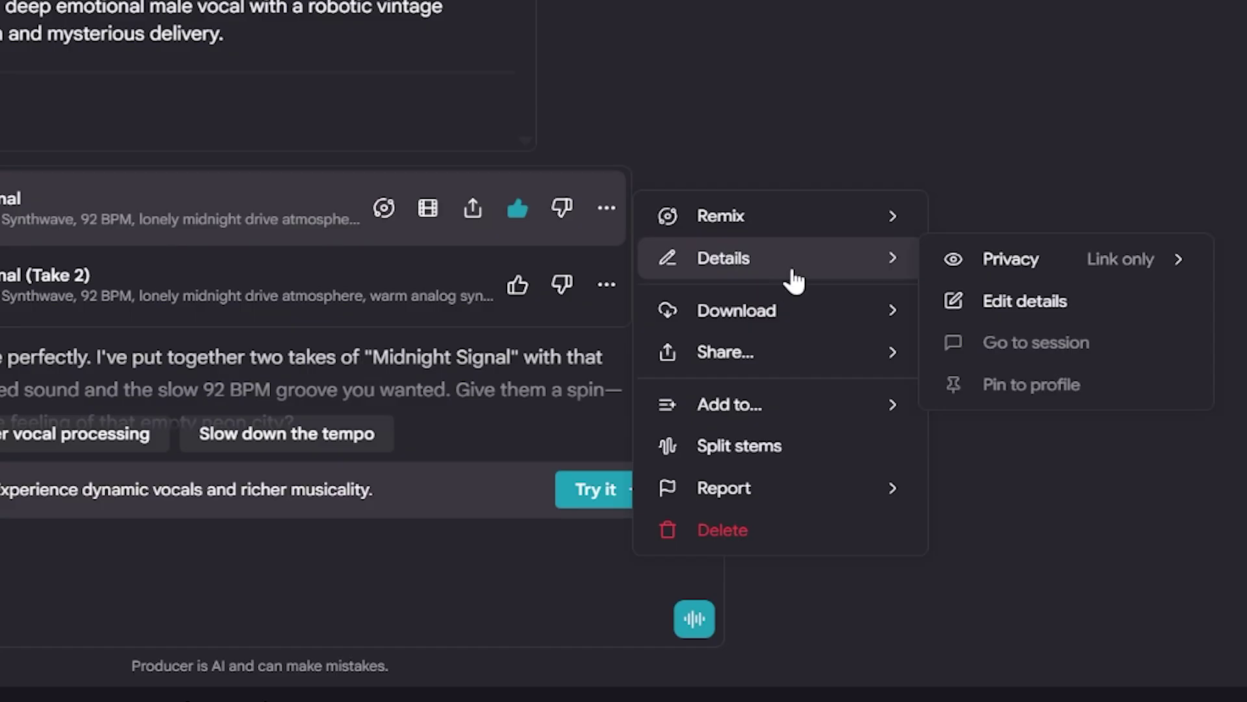
mouse_move(783, 332)
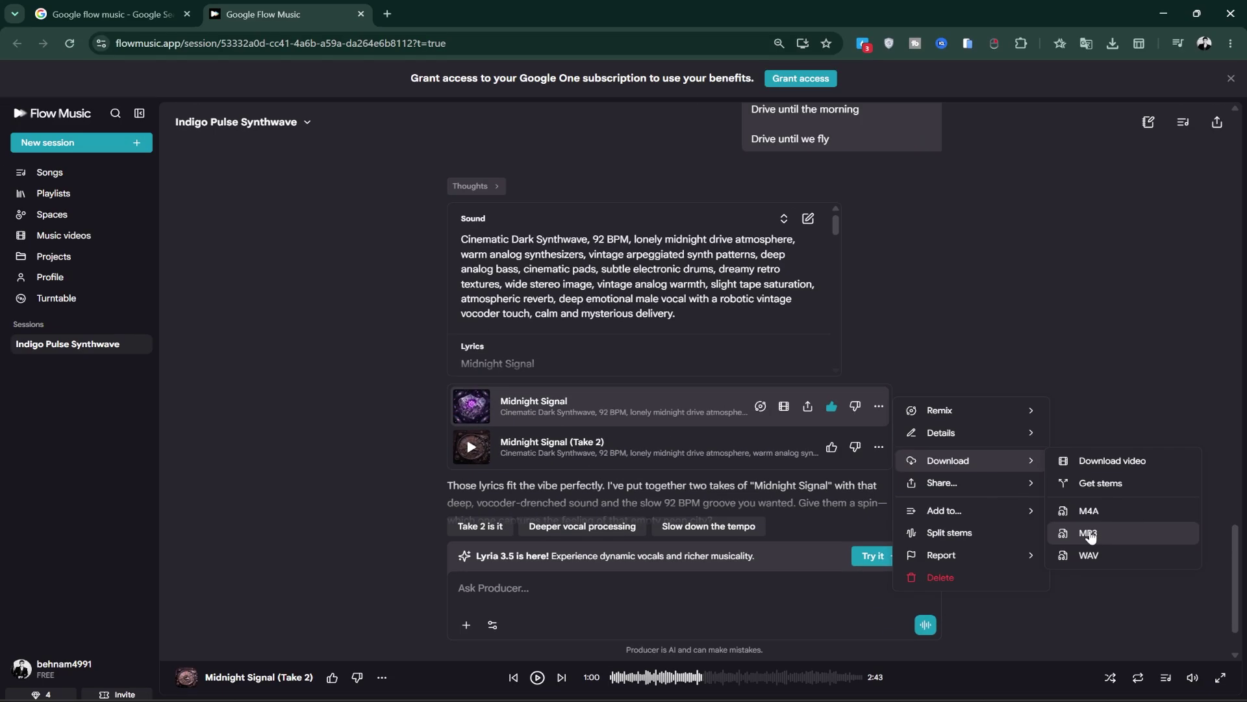
left_click(1004, 455)
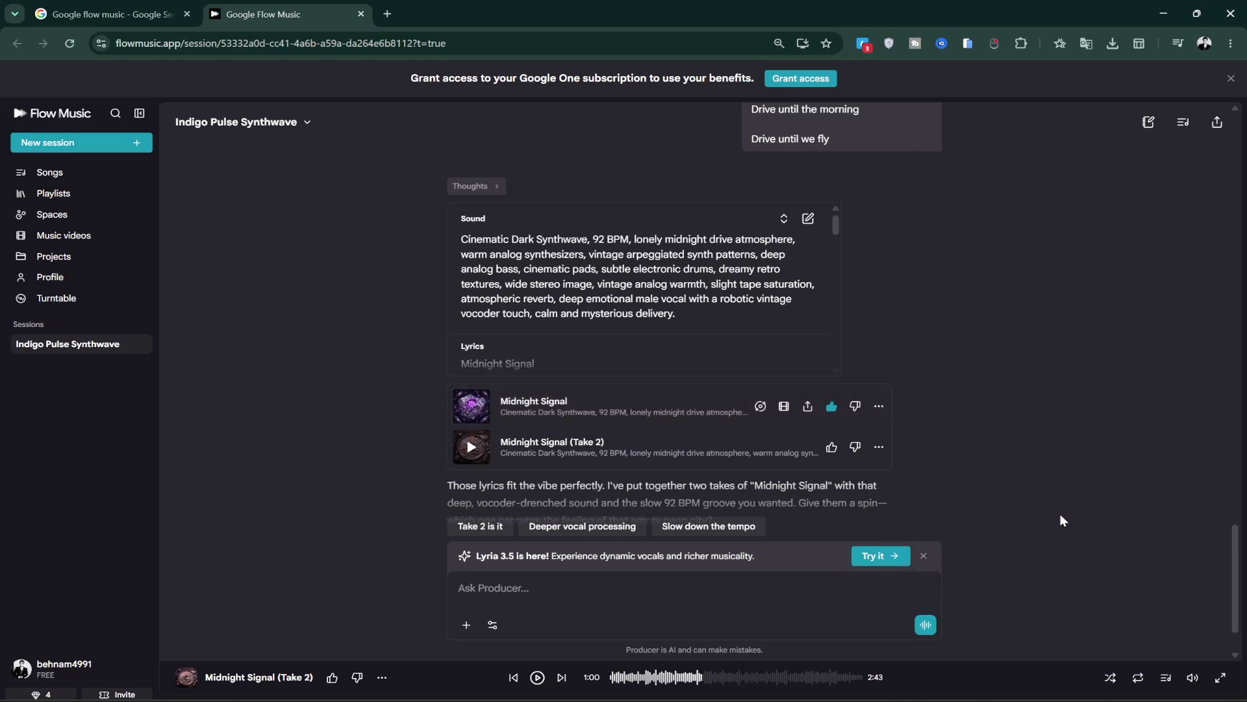
Start a new session and attach the image Black_sports_car_driving_neon_202607311951.jpeg to the prompt
left_click(485, 337)
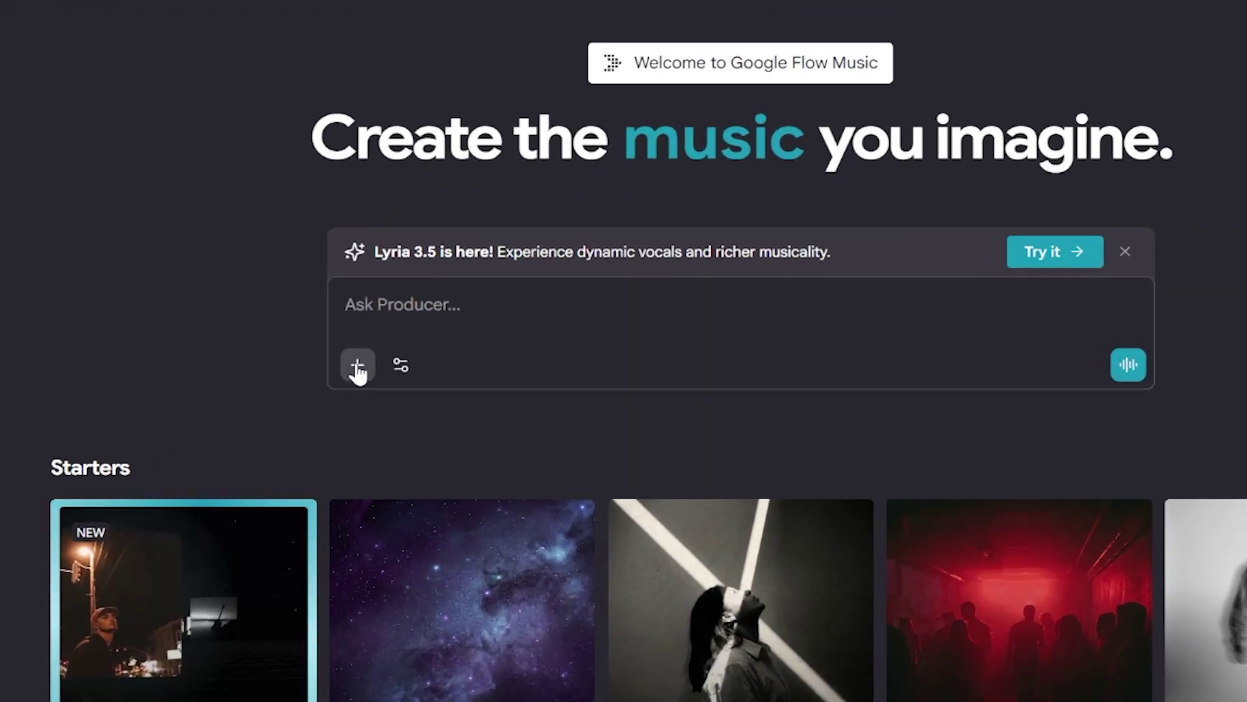
left_click(358, 366)
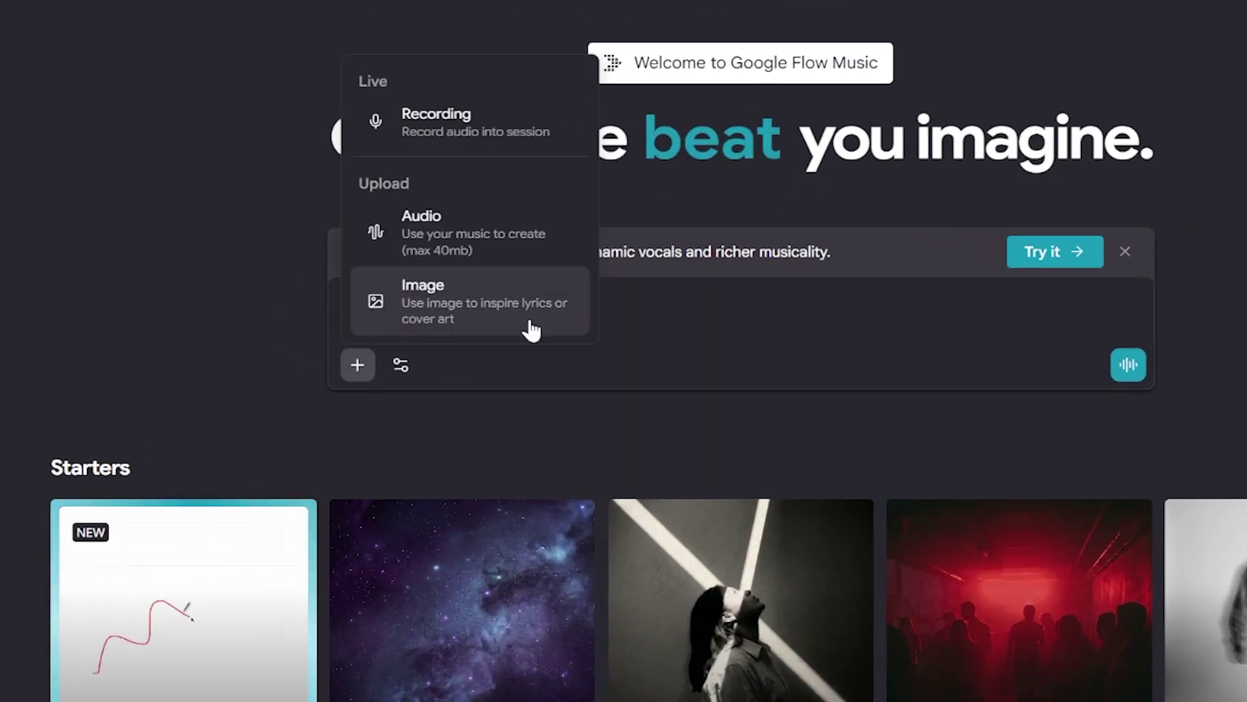
left_click(479, 312)
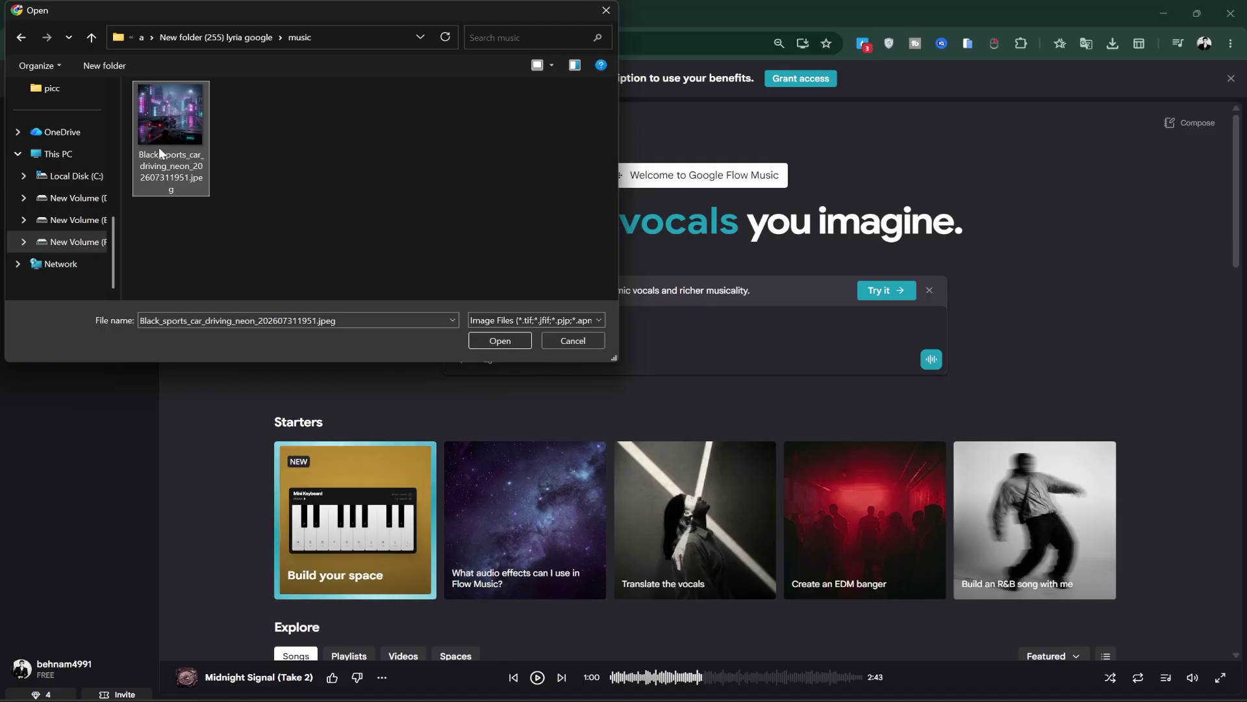
double_click(159, 147)
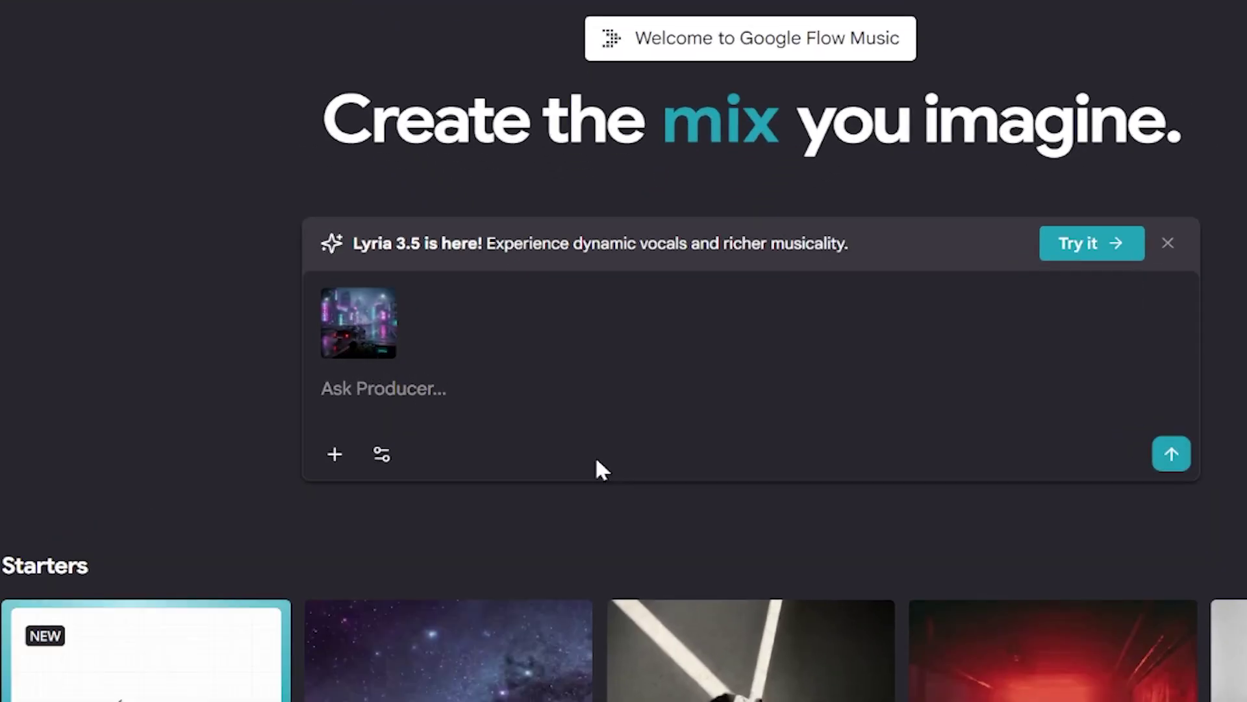
Submit the image with a prompt for dark cinematic synthwave at 92 BPM with warm analog synths and an emotional male vocal with subtle vocoder
left_click(390, 384)
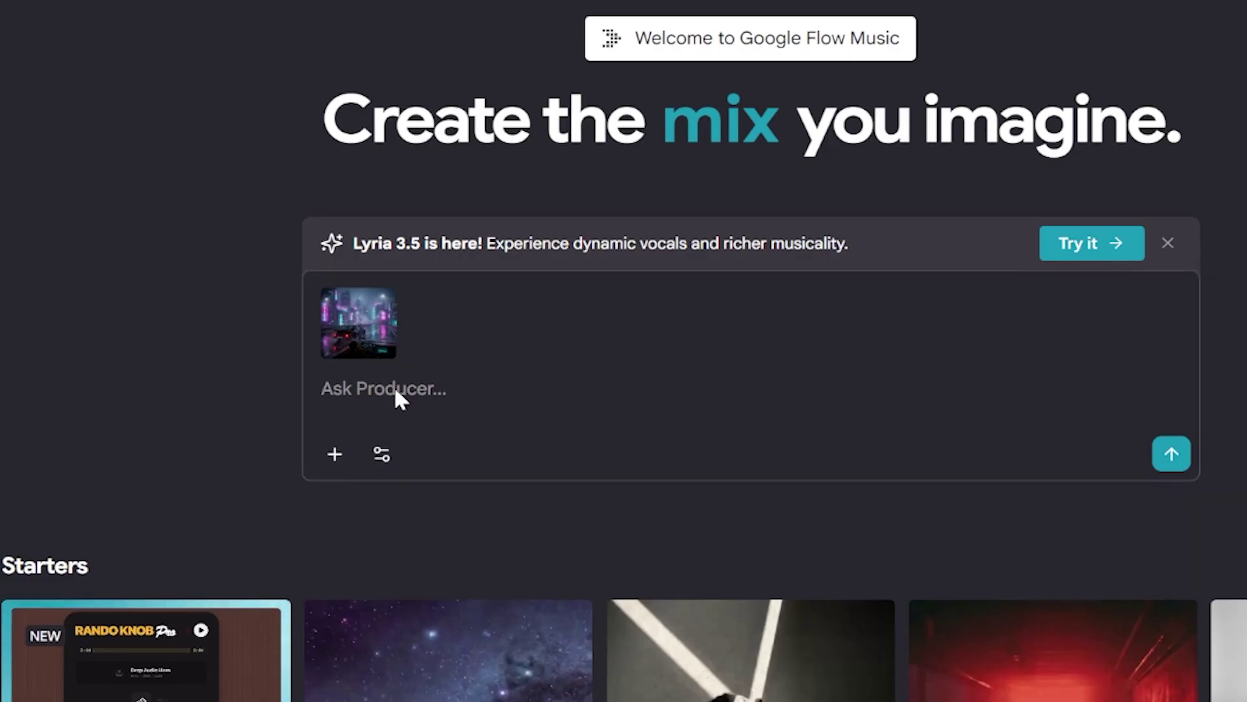
type("Dark cinematic synthwave, 92 BPM, nostalgic midnight drive, warm analog synths, hypnotic arpeggios, deep bass, emotional male vocal with subtle vocoder, haunting and atmospheric.")
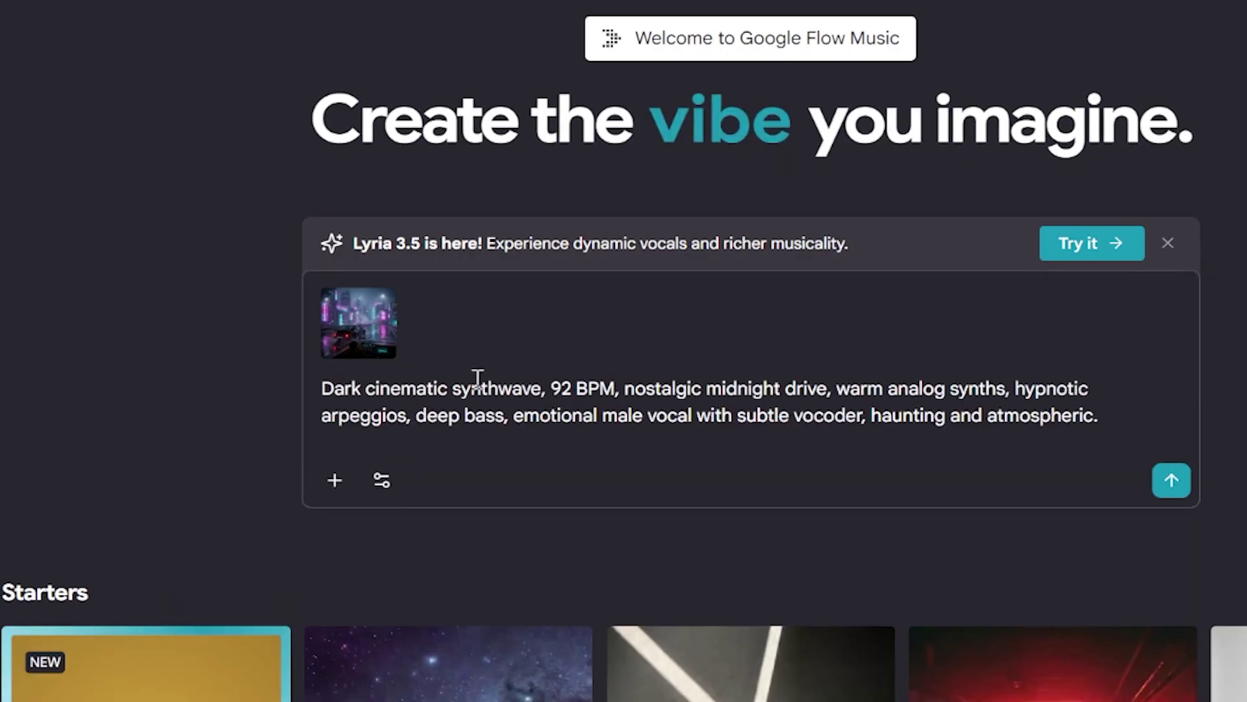
left_click(1171, 480)
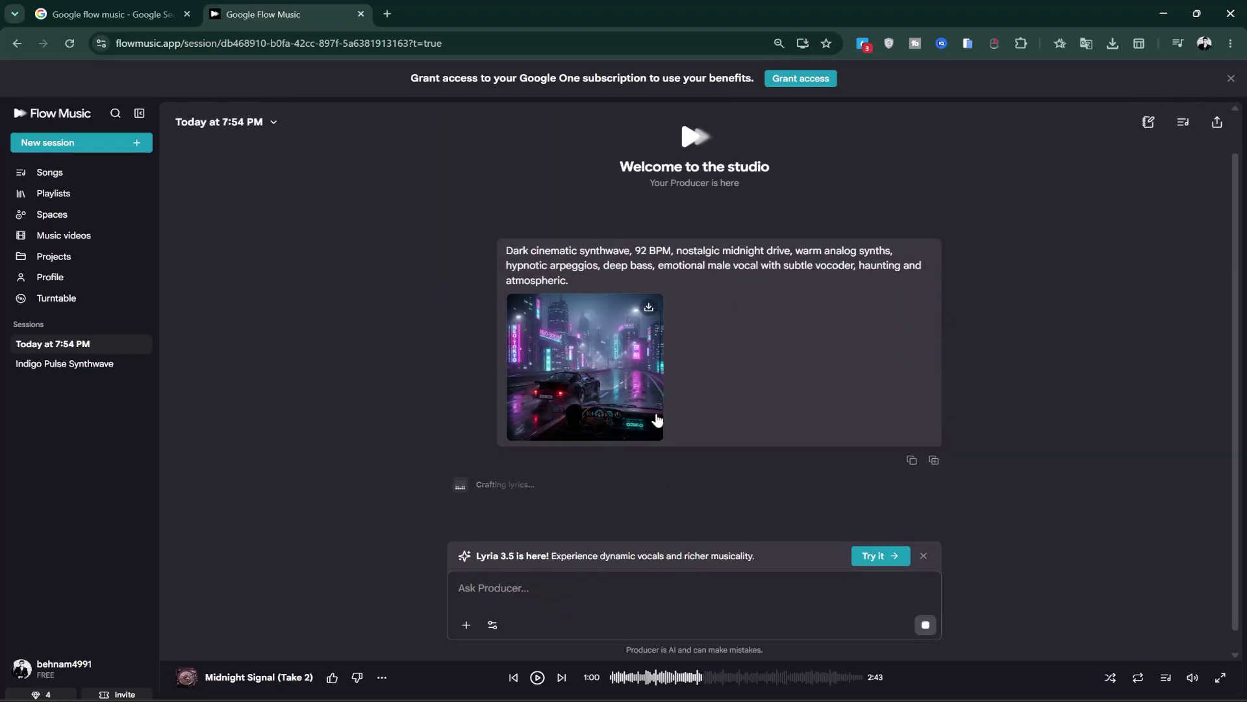
scroll(1042, 436, "down", 1)
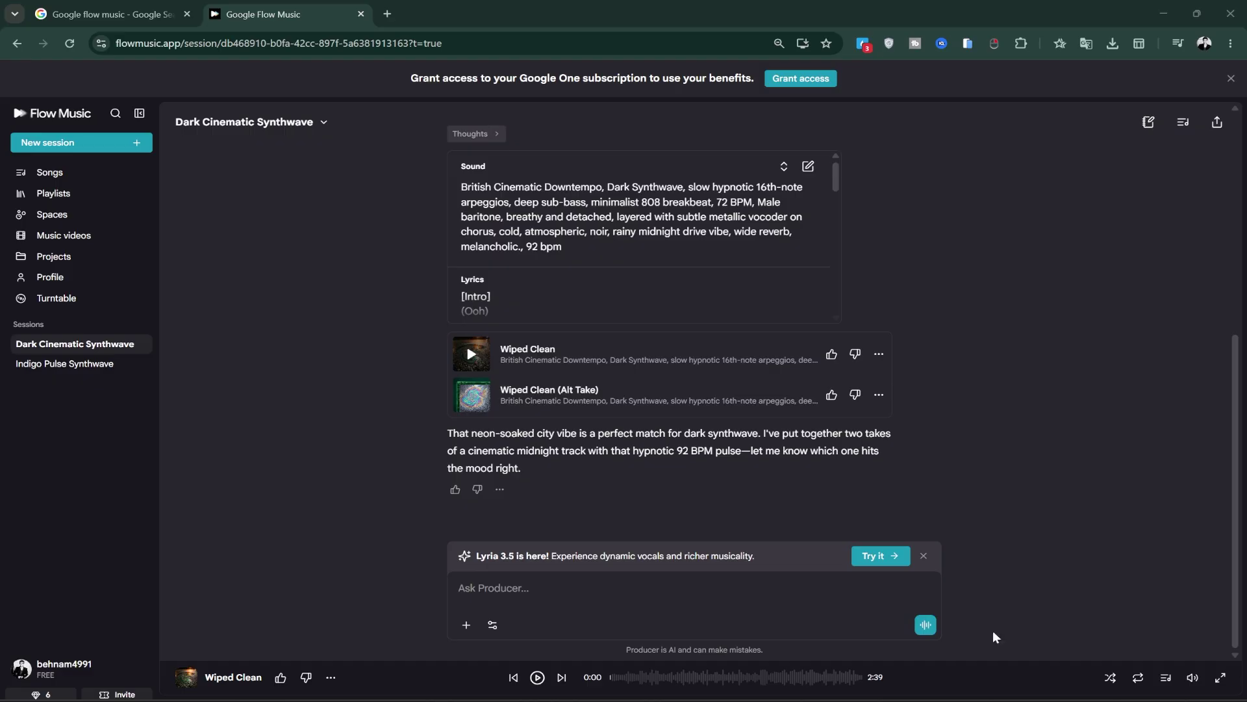
Listen to several passages of both generated versions, "Wiped Clean" and "Wiped Clean (Alt Take)"
left_click(472, 357)
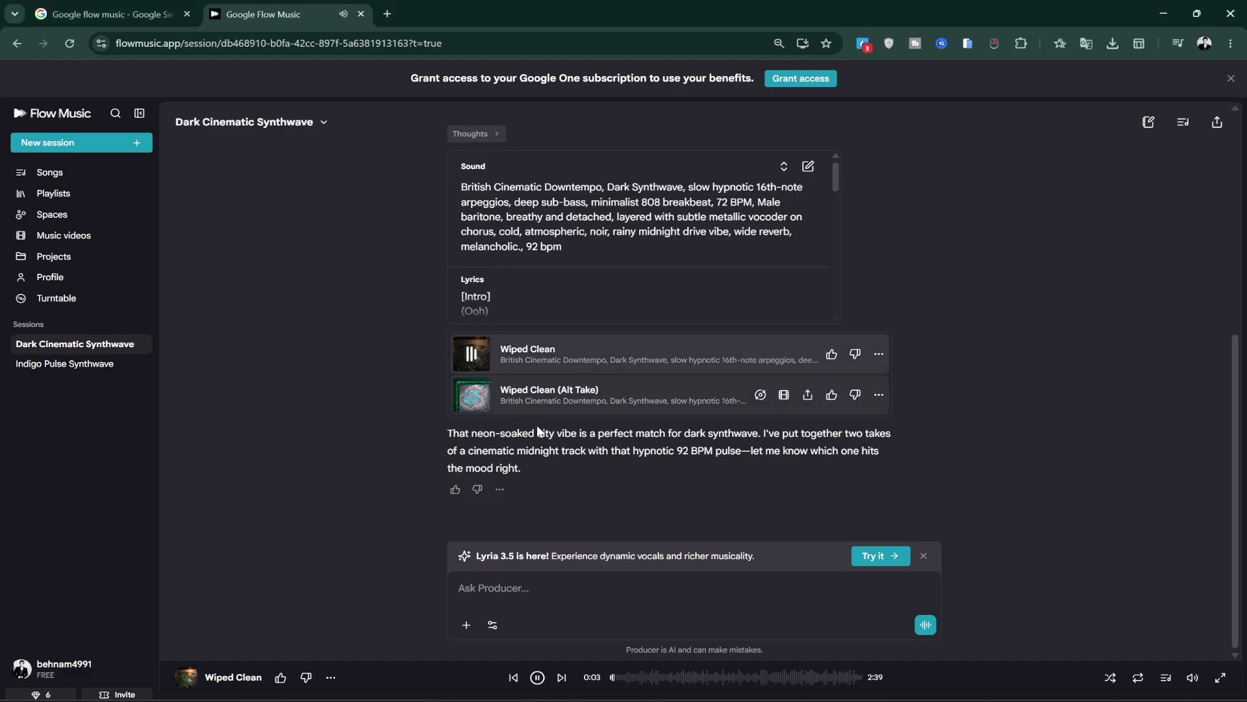
left_click(624, 679)
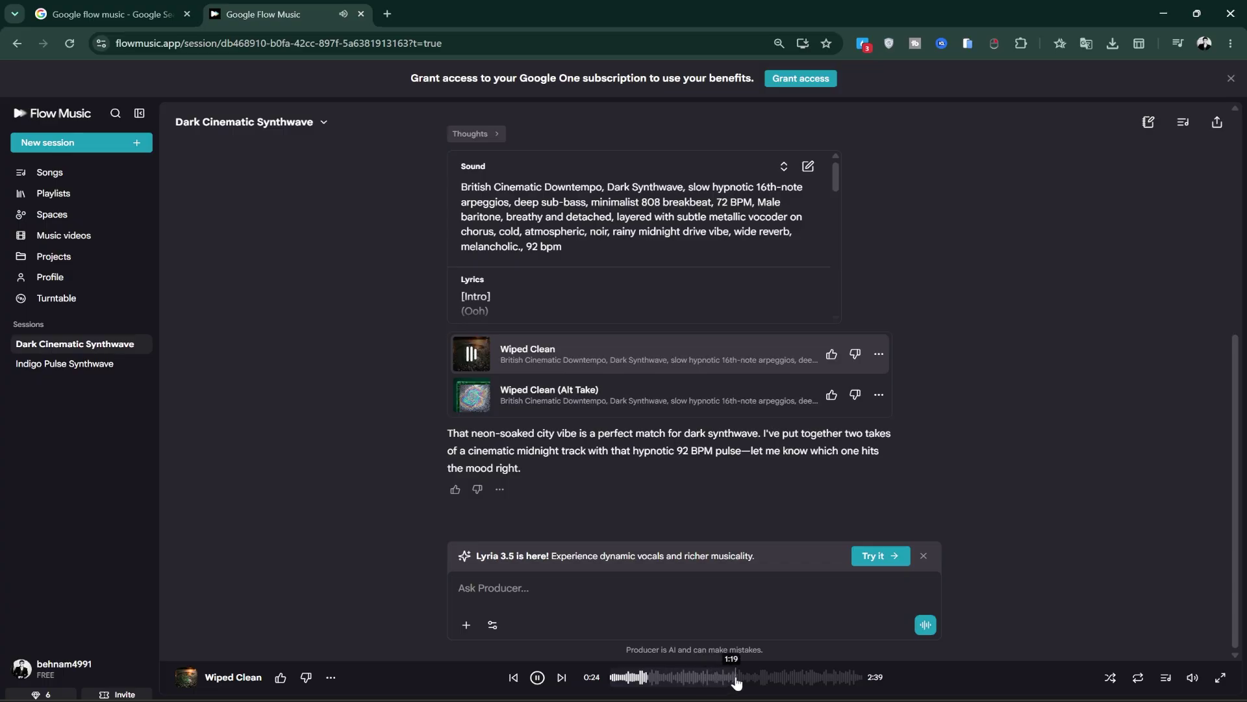
left_click(759, 678)
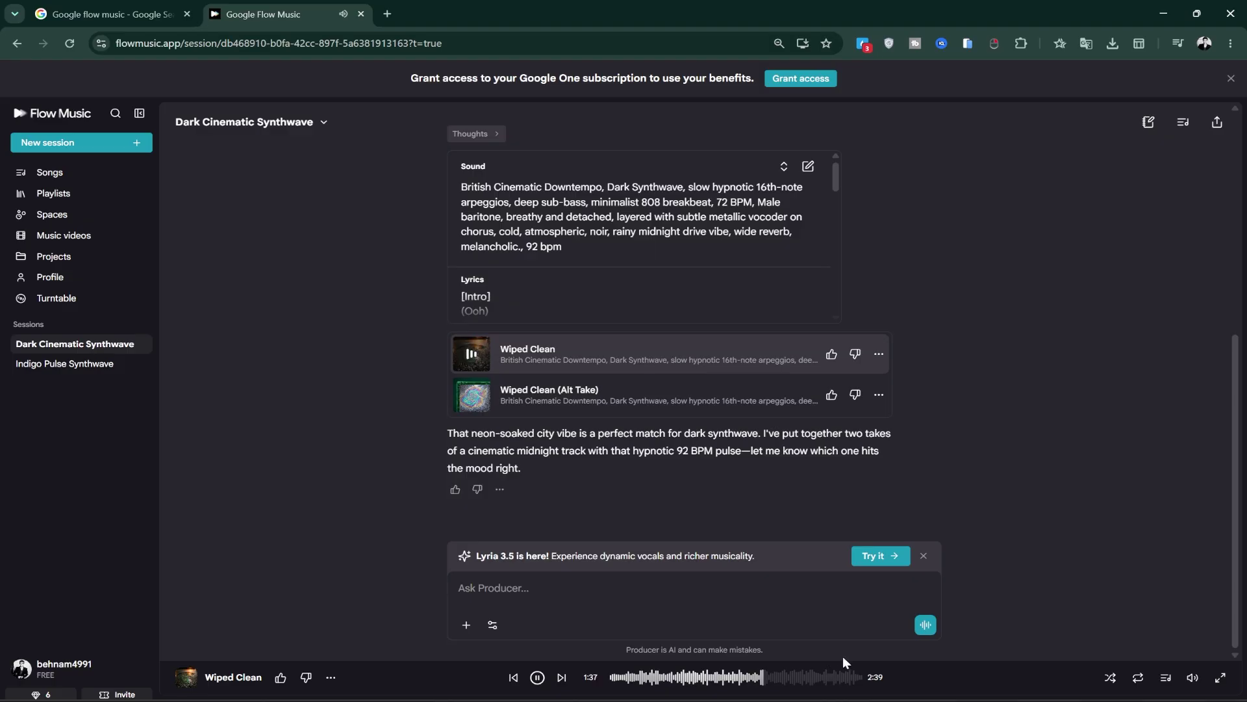
left_click(471, 397)
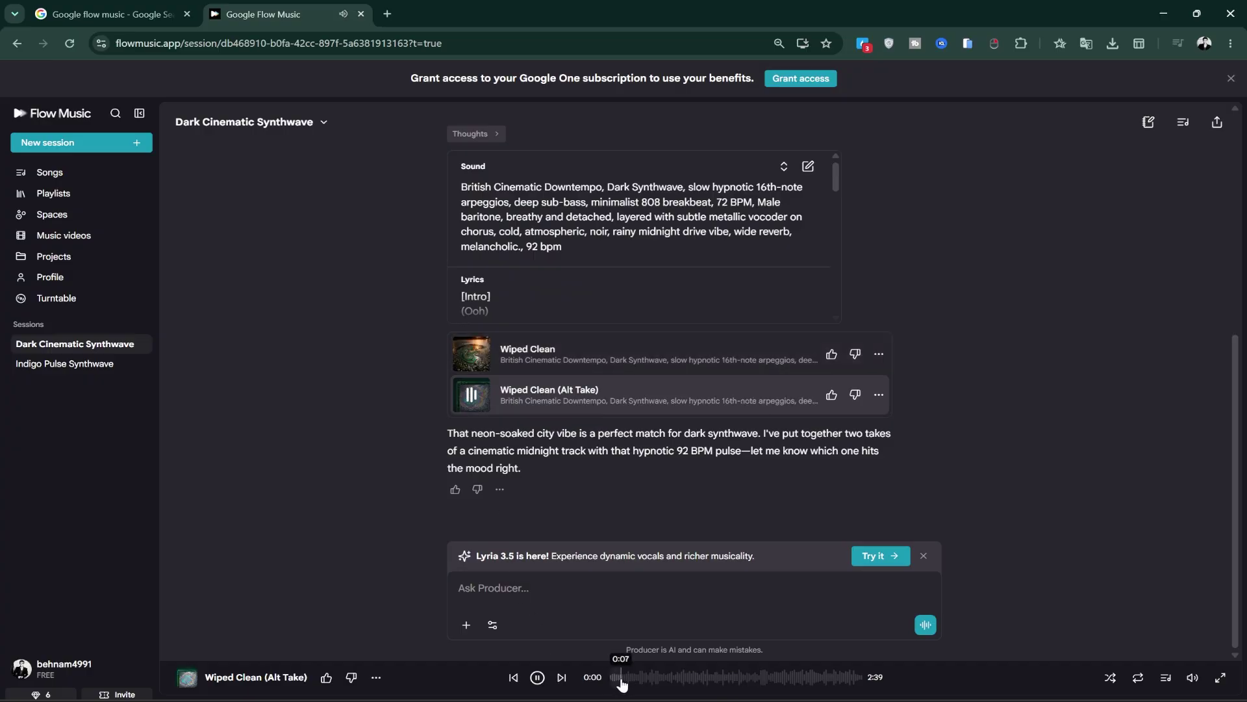
left_click(642, 681)
left_click(679, 680)
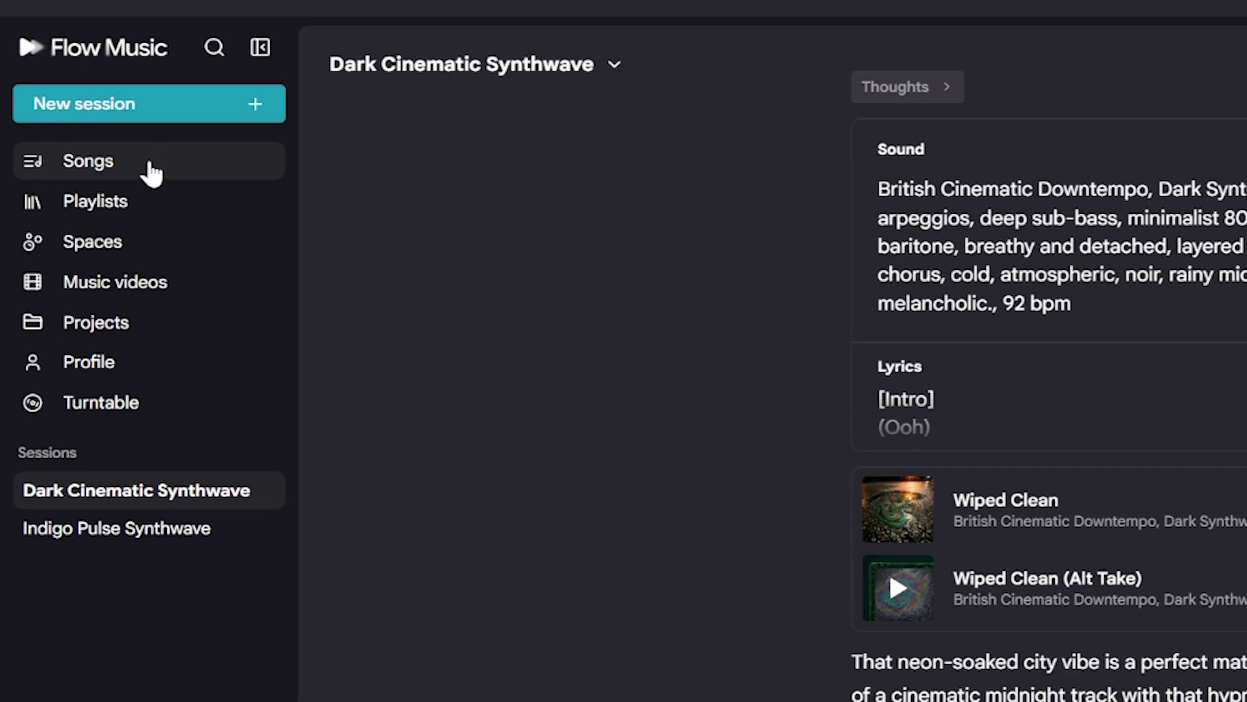
Open the Songs library and examine the download formats offered for "Wiped Clean (Alt Take)"
left_click(152, 172)
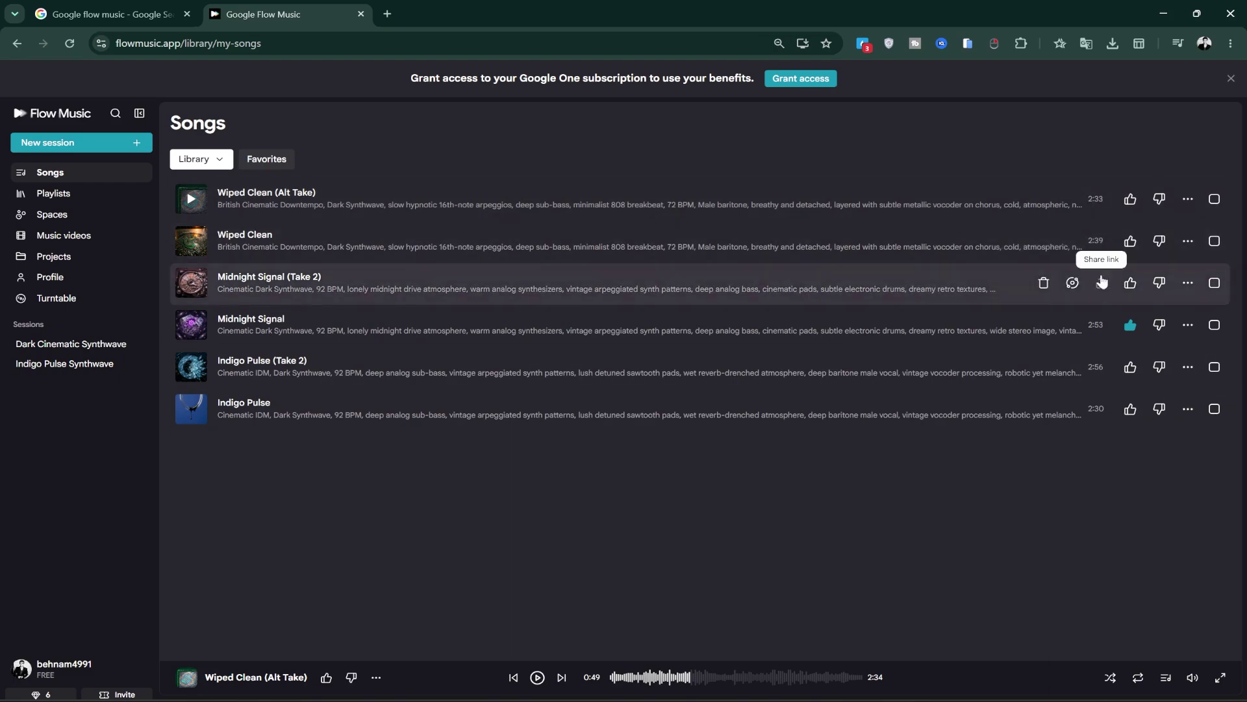
left_click(1189, 199)
mouse_move(1106, 247)
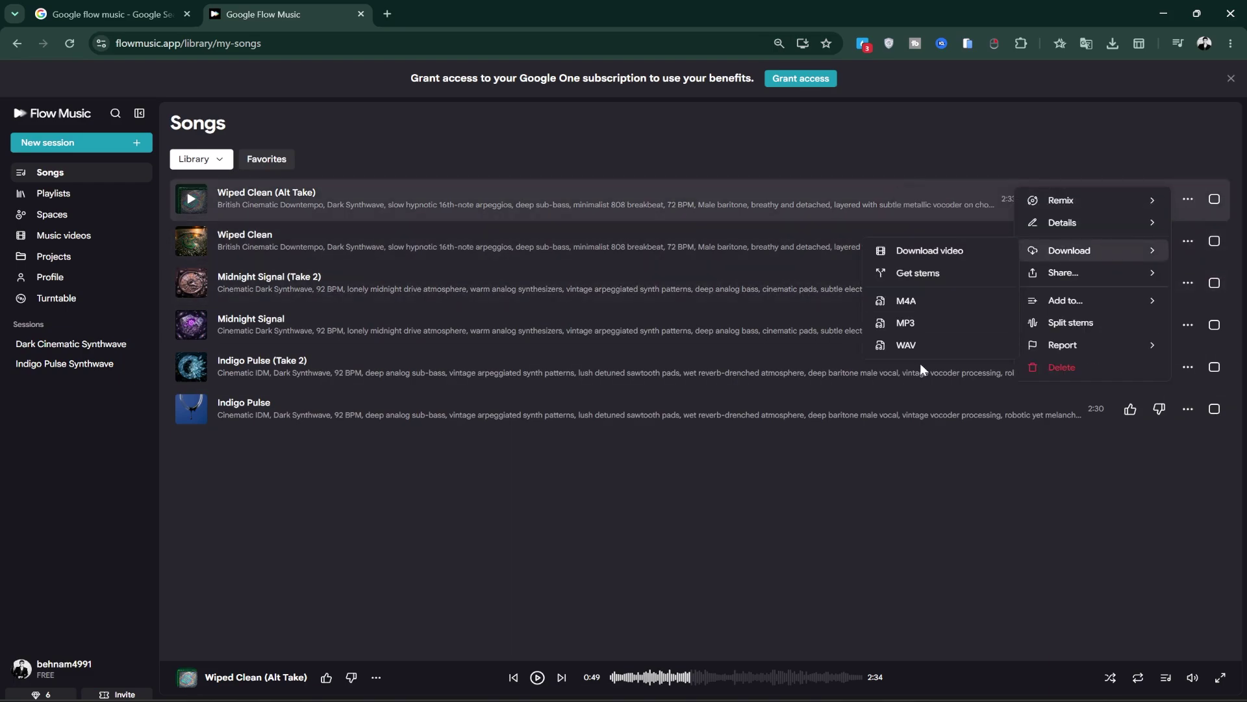
left_click(883, 345)
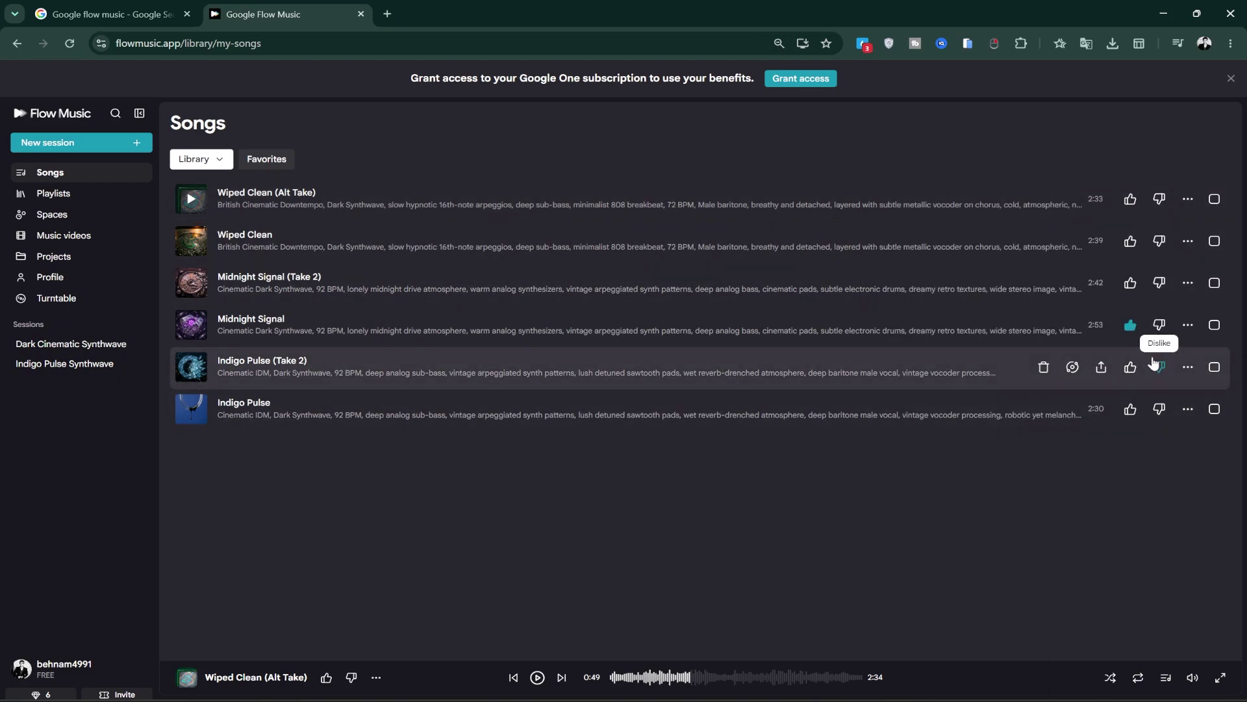
Check the bulk actions for the "Indigo Pulse" song by selecting and deselecting it, and look up the available credits in the account menu
left_click(1215, 408)
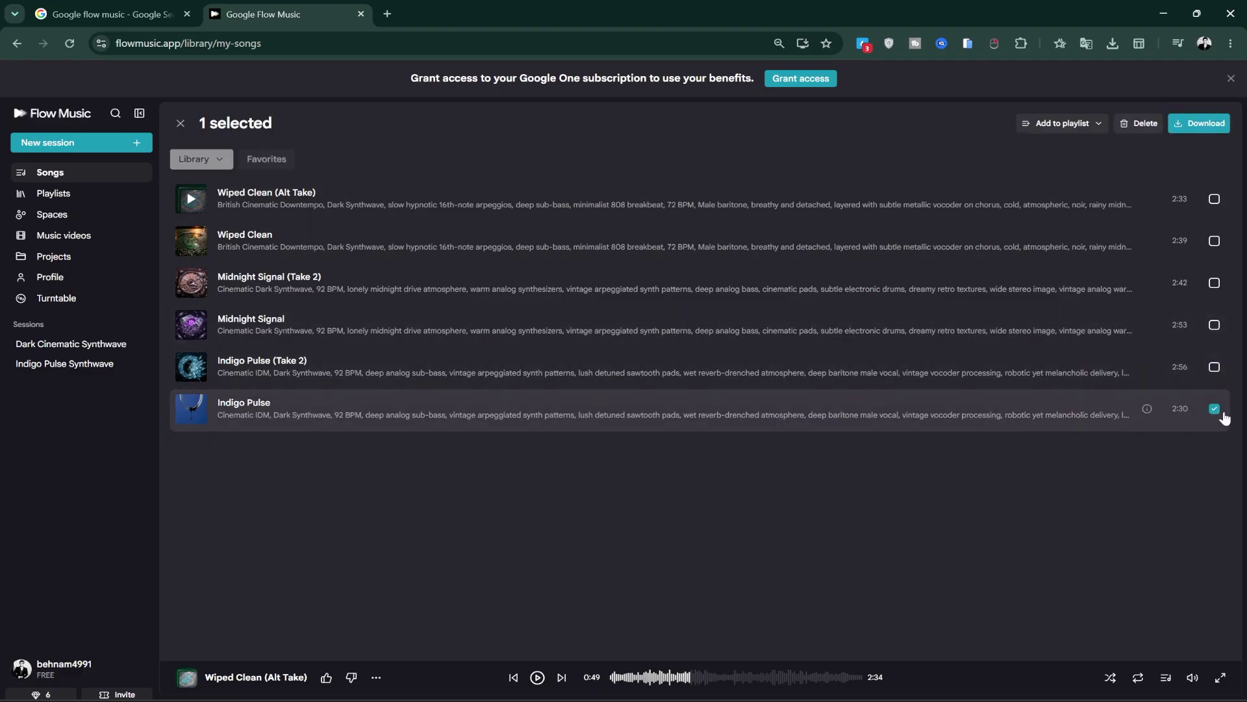
left_click(1214, 410)
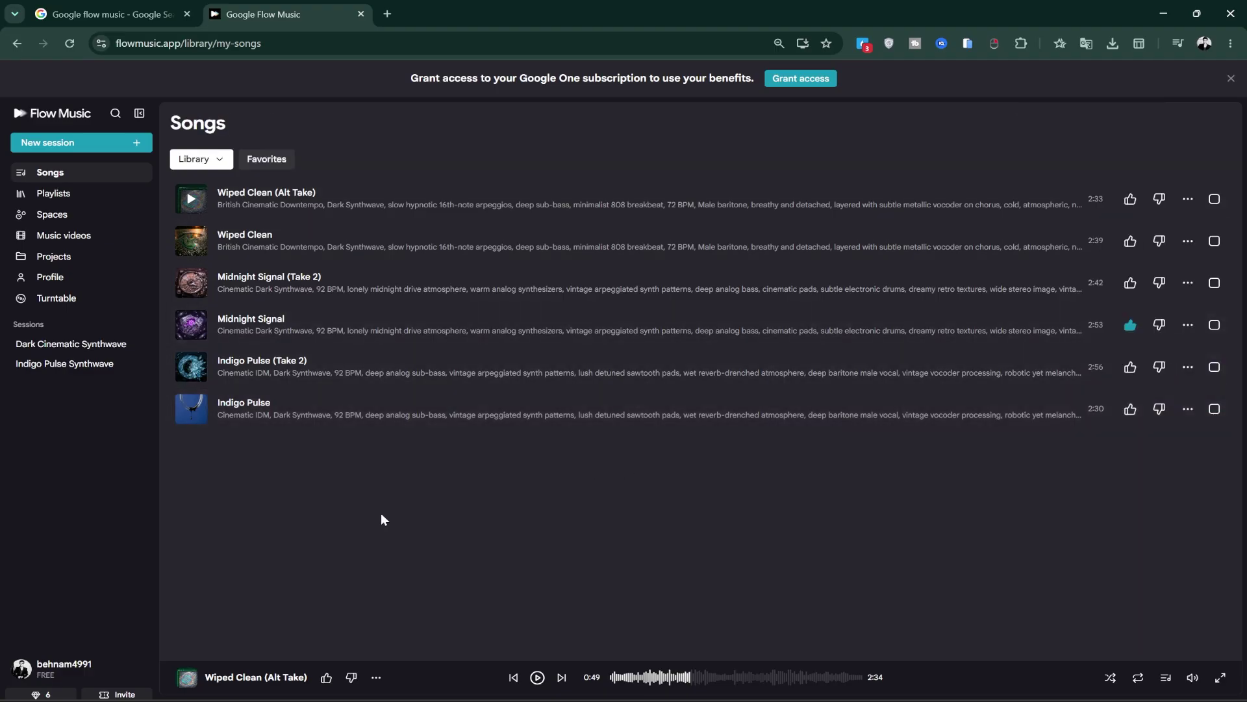
left_click(53, 670)
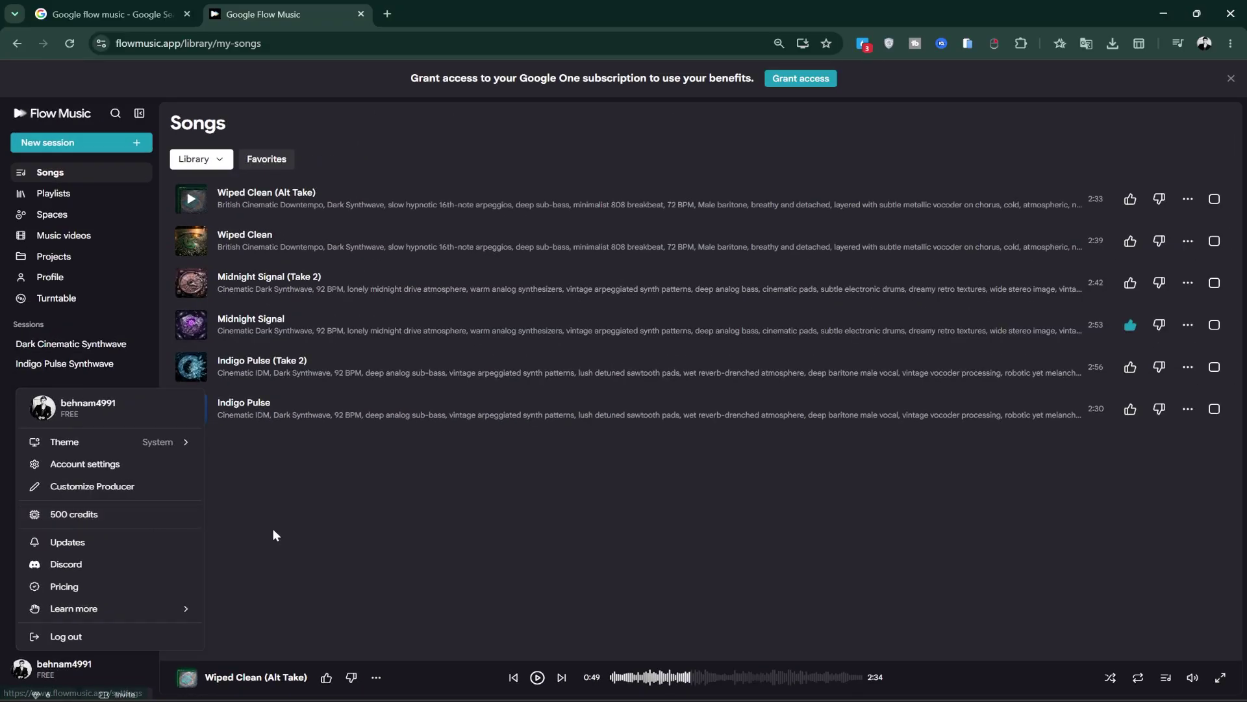
left_click(280, 533)
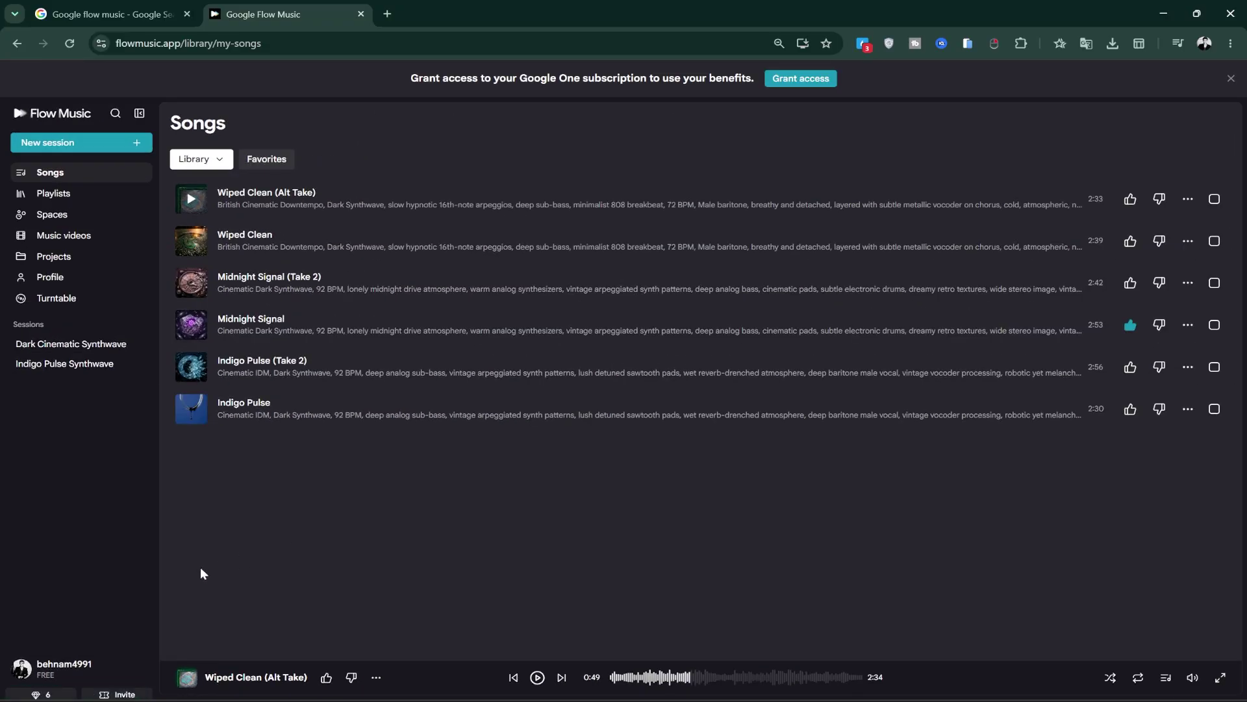